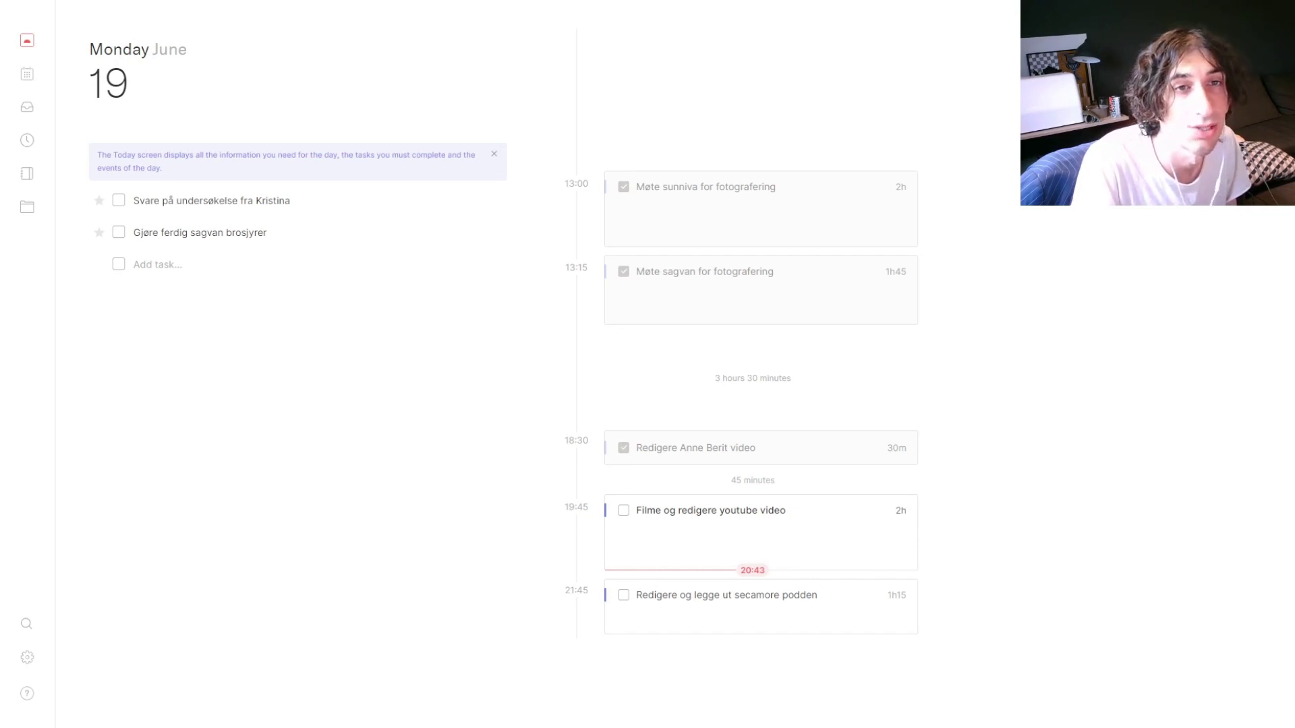
# Step: Find the Planner calendar icon in the left sidebar to reach the June 18–24 week
pyautogui.moveTo(126, 123)
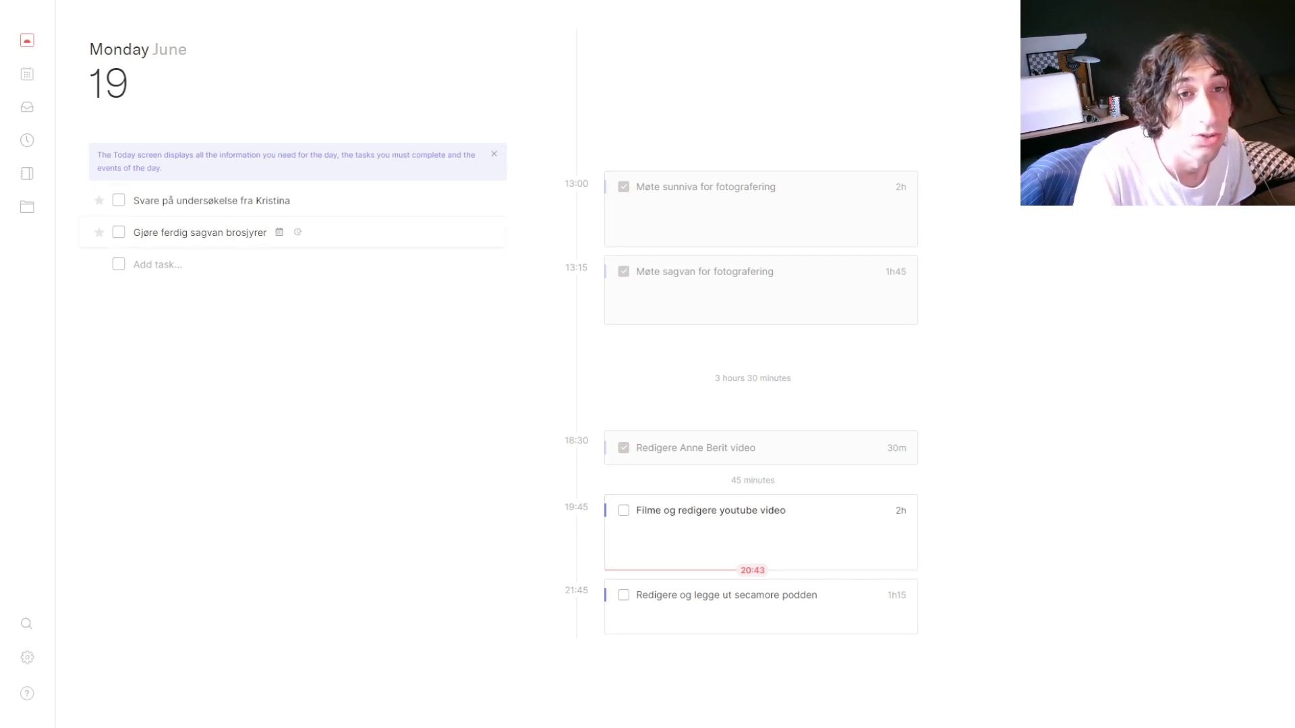
# Step: Move the Gjøre ferdig sagvan brosjyrer task in the planner, complete Filme og redigere youtube video, and open Inbox
pyautogui.click(27, 74)
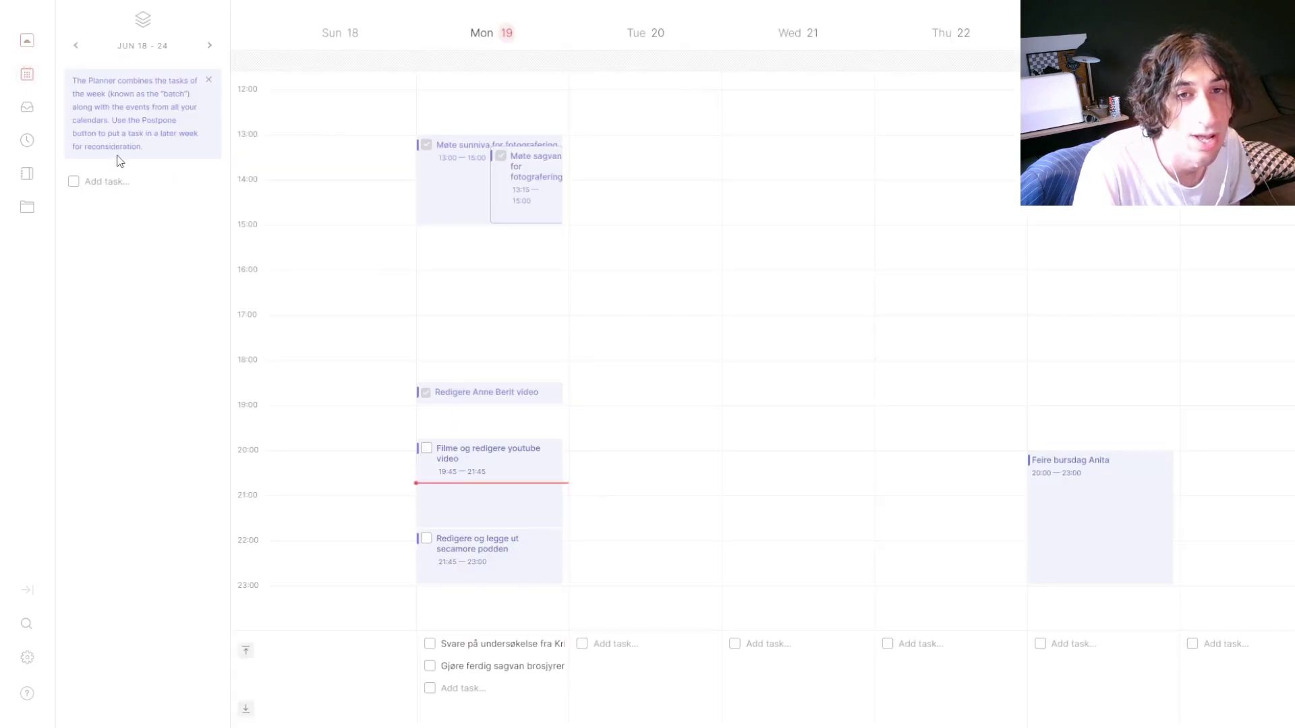
pyautogui.moveTo(513, 669)
pyautogui.mouseDown()
pyautogui.moveTo(514, 651)
pyautogui.moveTo(645, 546)
pyautogui.moveTo(502, 597)
pyautogui.moveTo(480, 681)
pyautogui.moveTo(491, 664)
pyautogui.mouseUp()
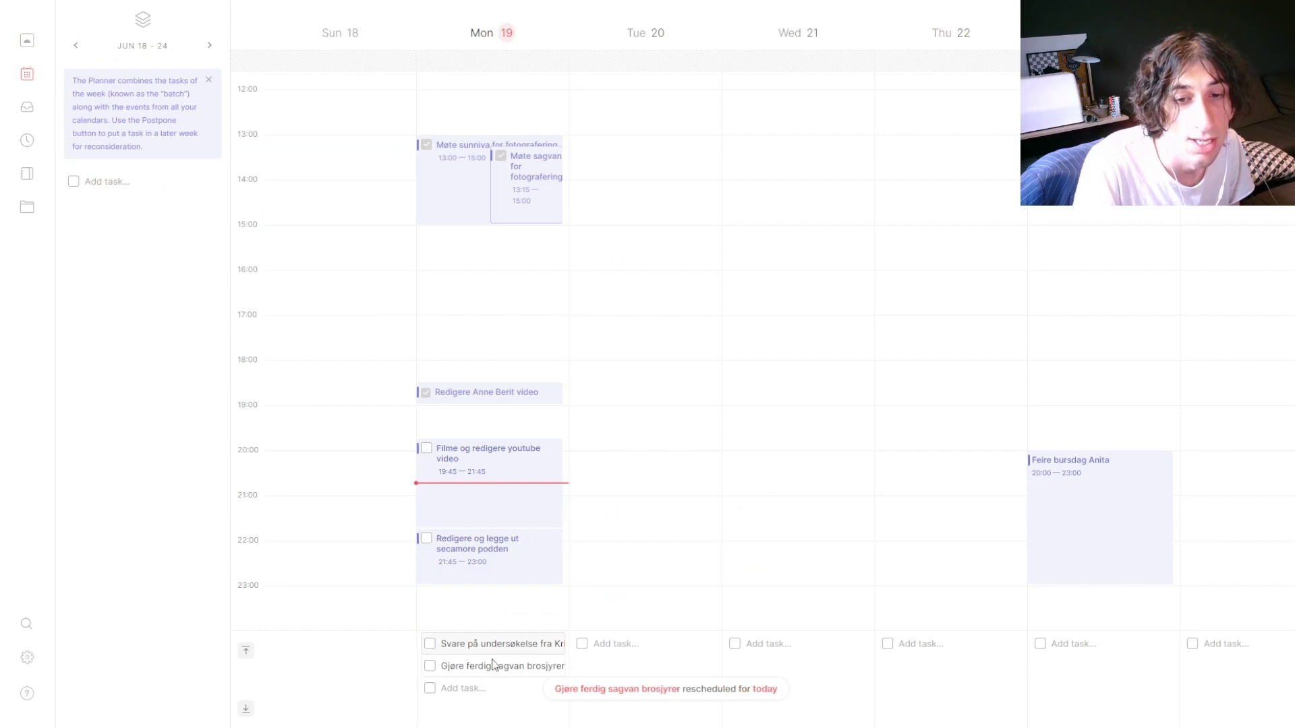
pyautogui.click(426, 449)
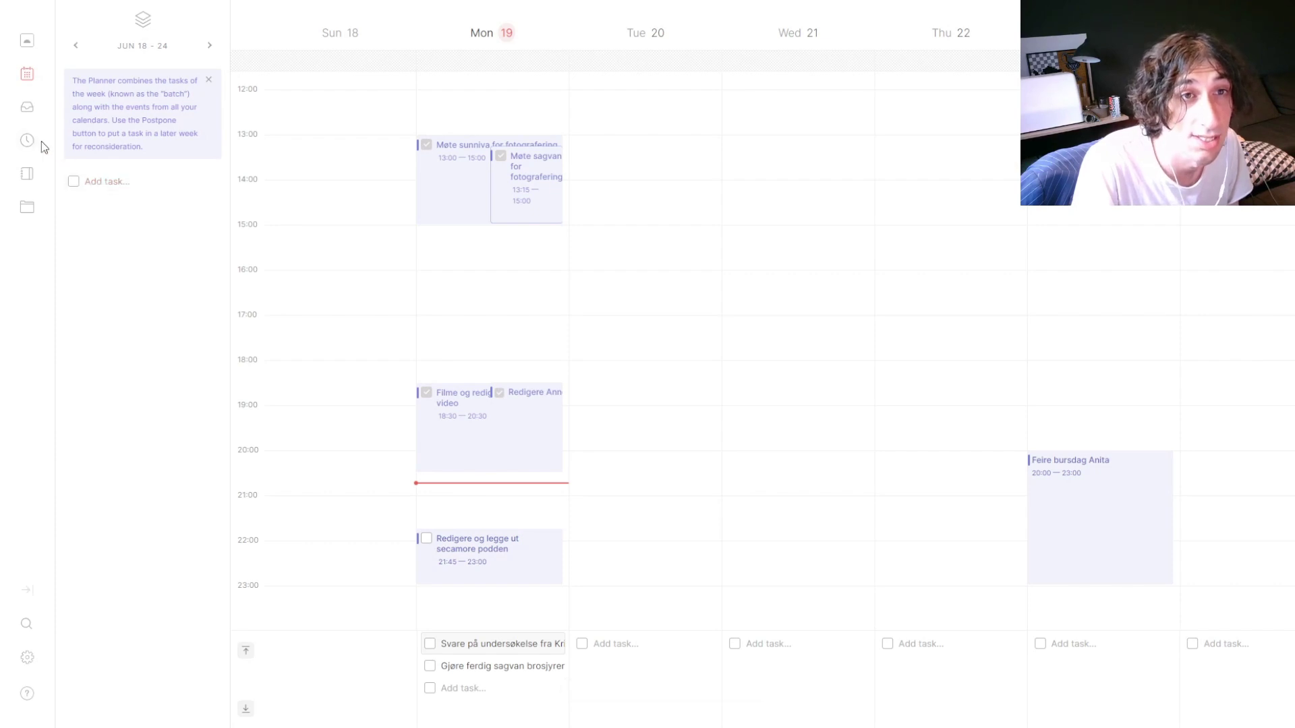
pyautogui.click(27, 108)
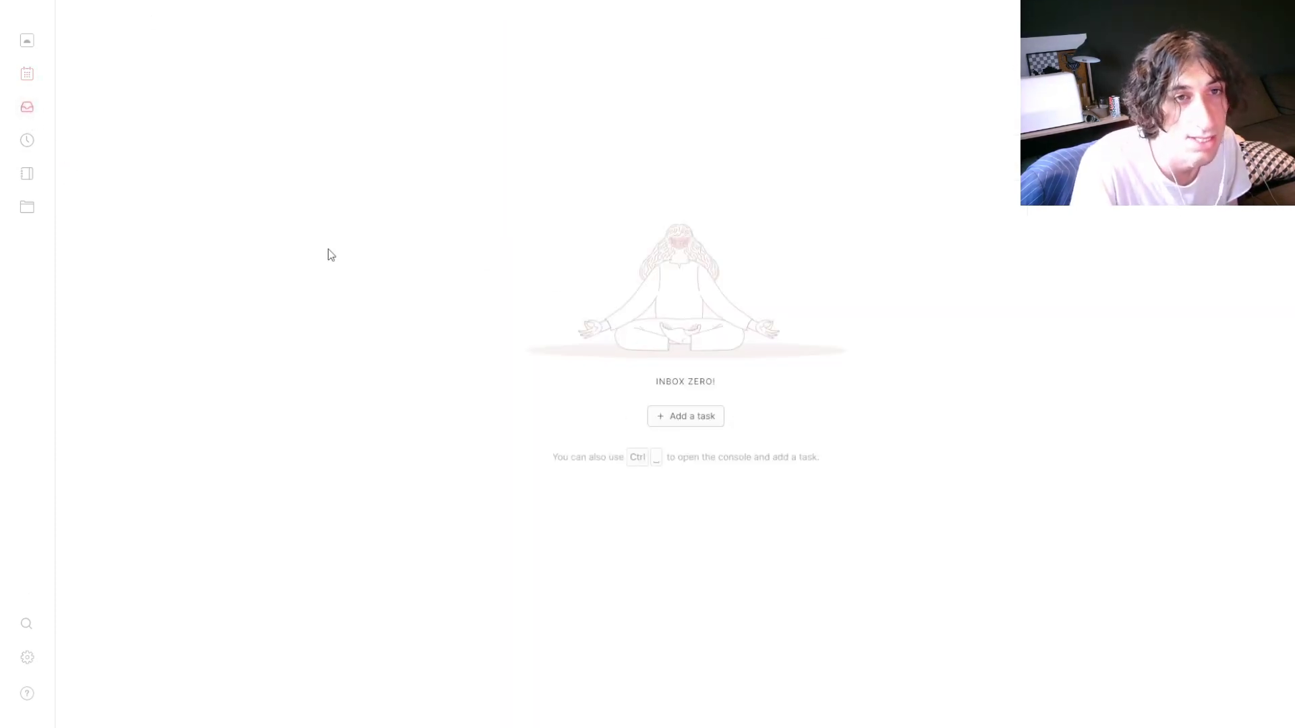
# Step: Go from the weekly planner through Upcoming to the Journal of today's eight completed tasks
pyautogui.click(27, 75)
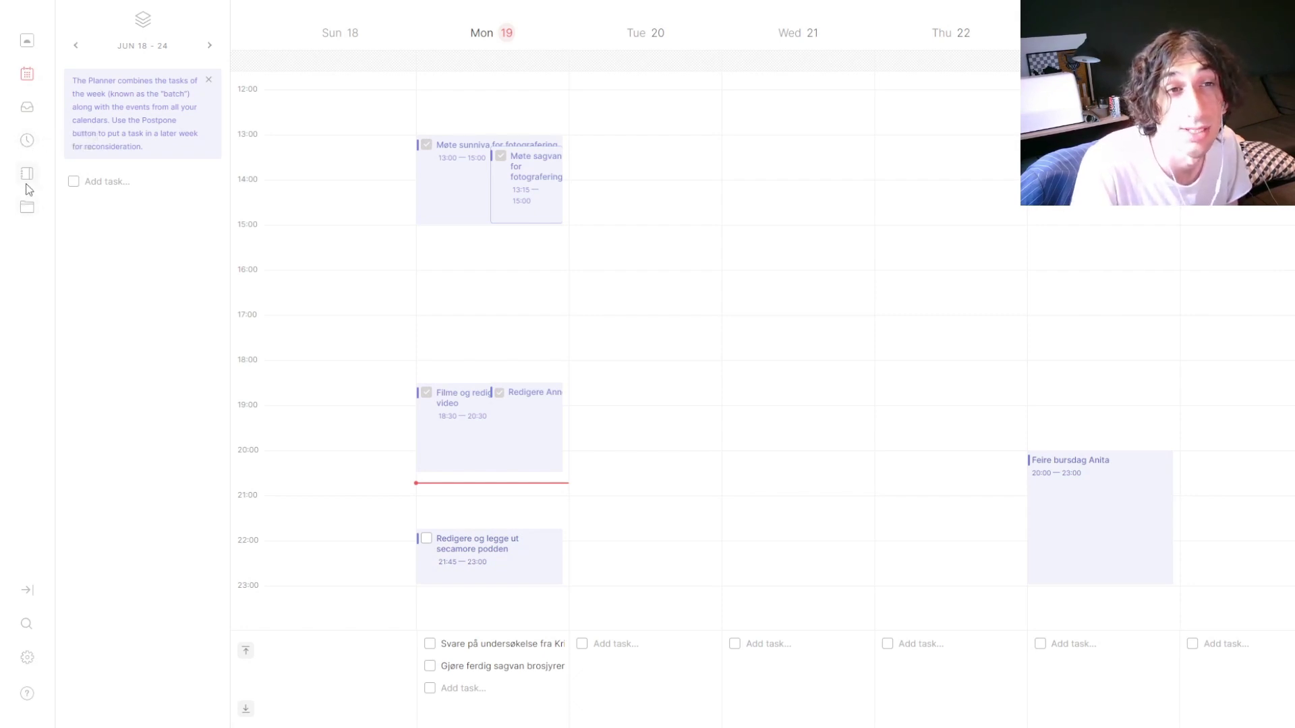
pyautogui.click(29, 141)
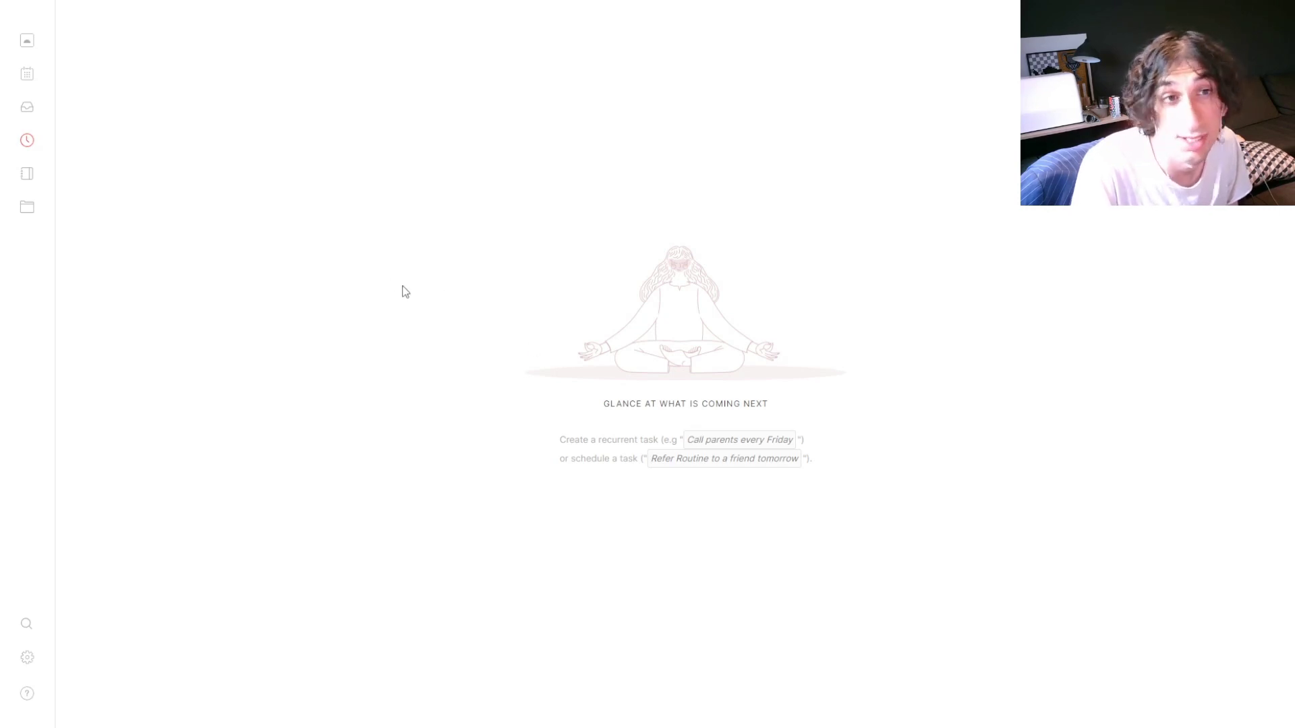
pyautogui.click(34, 179)
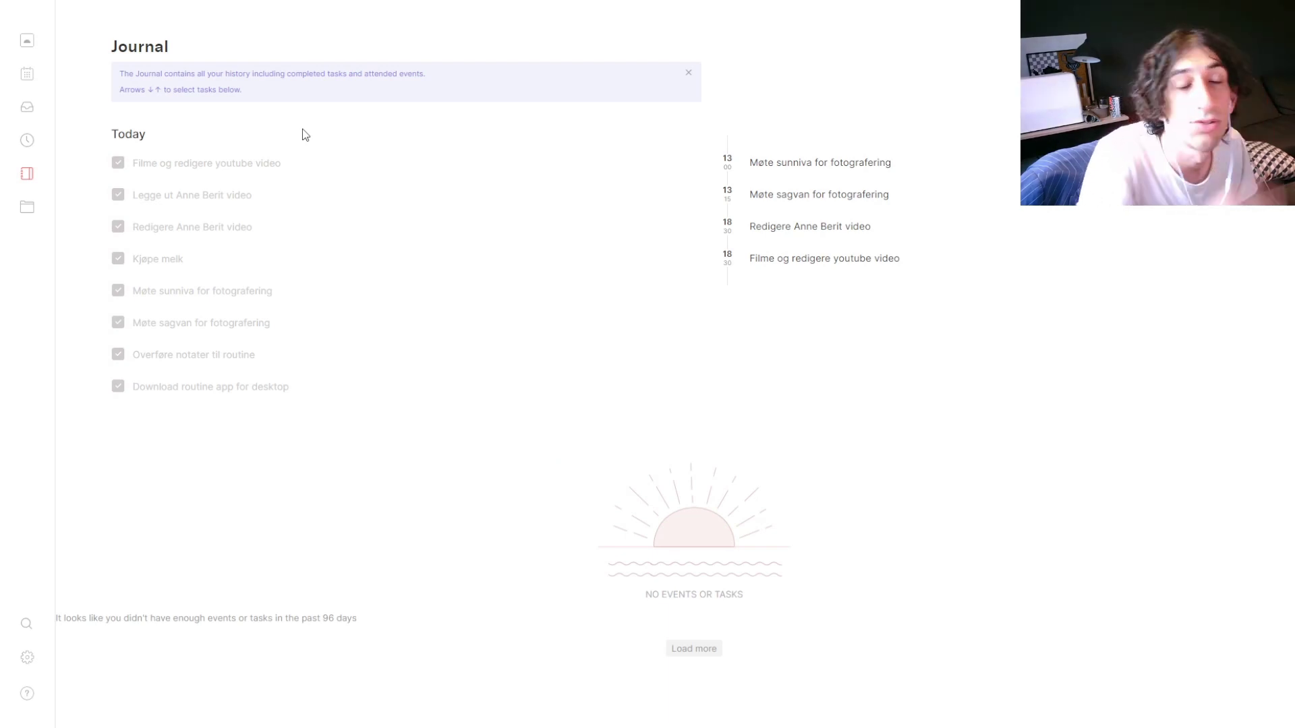
# Step: Expand the Personal page under Pages and open its People in my life sub-page
pyautogui.click(19, 210)
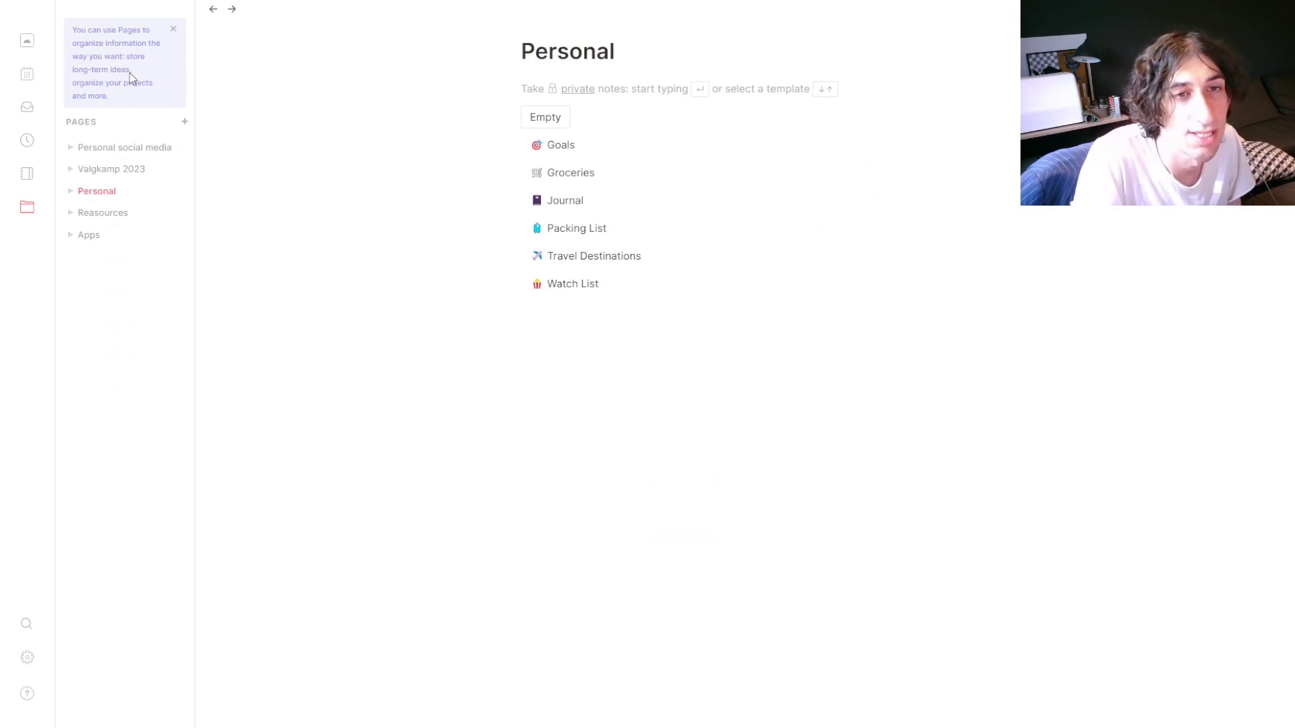
pyautogui.click(71, 192)
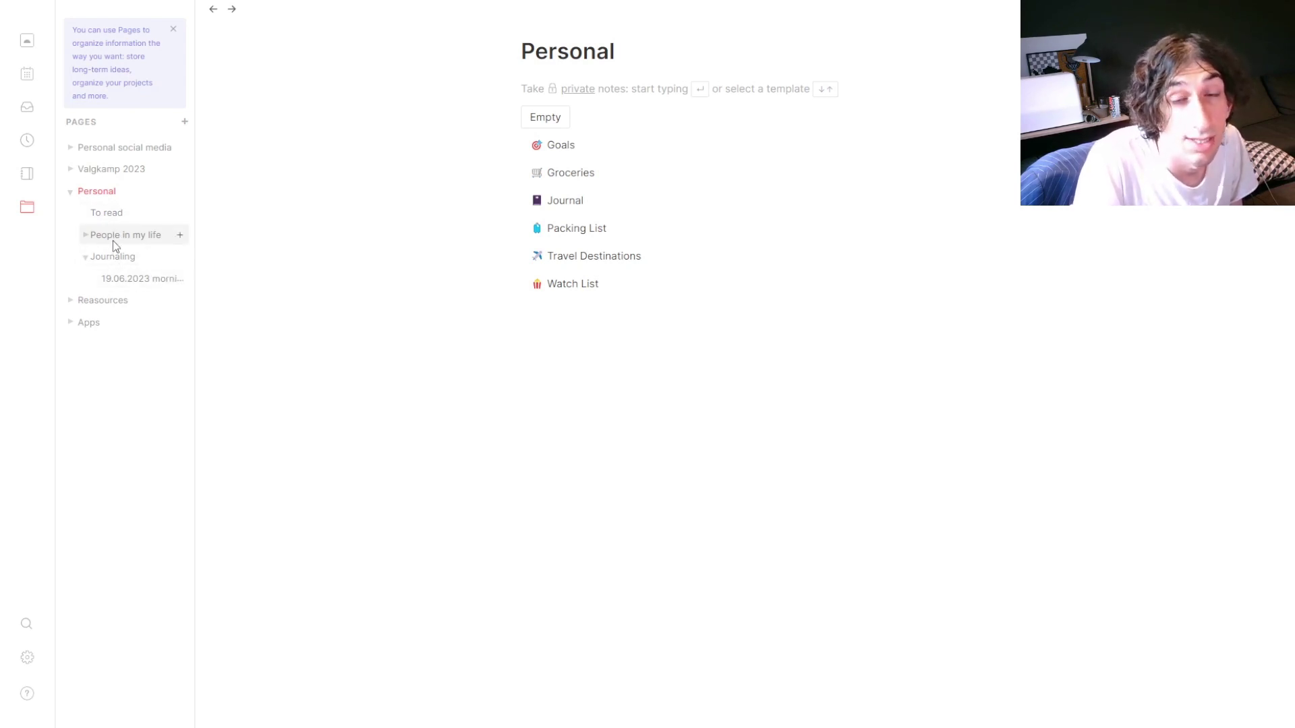
pyautogui.click(112, 239)
# Step: Add a todo list to People in my life with 'Youtube video tsst' and 'Take out trash'
pyautogui.click(641, 97)
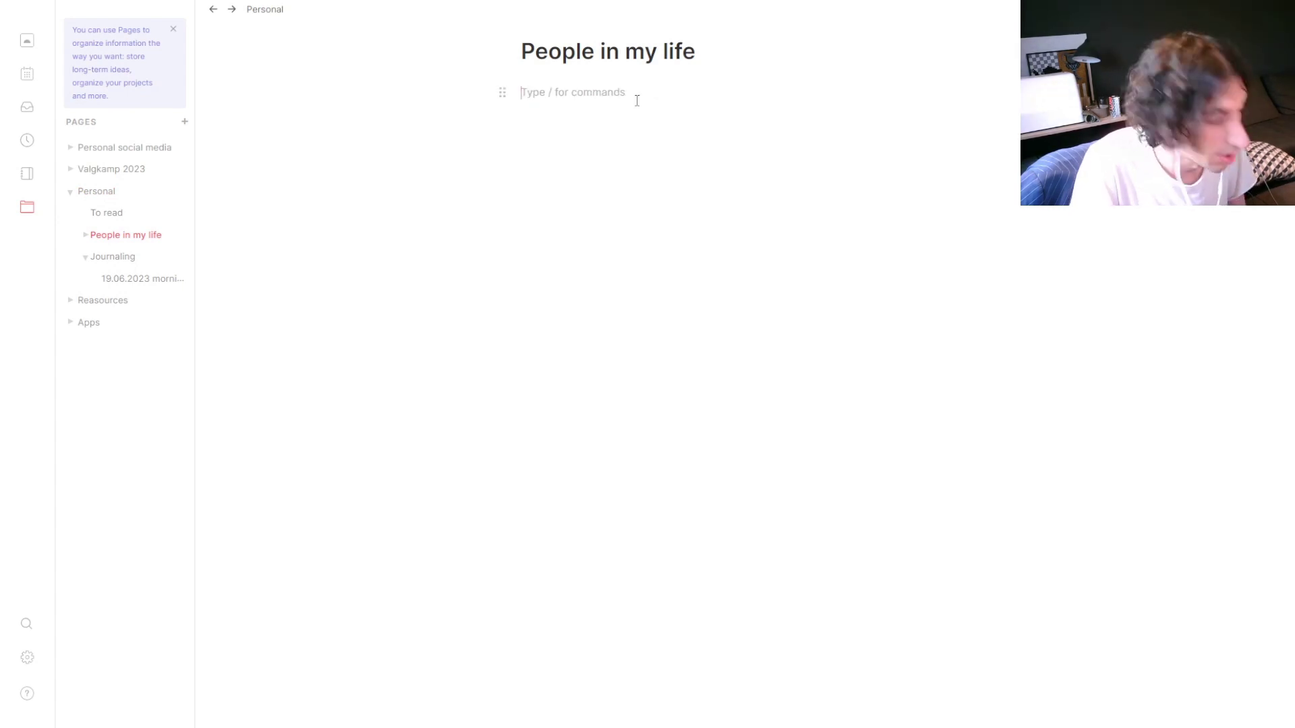
pyautogui.write('/')
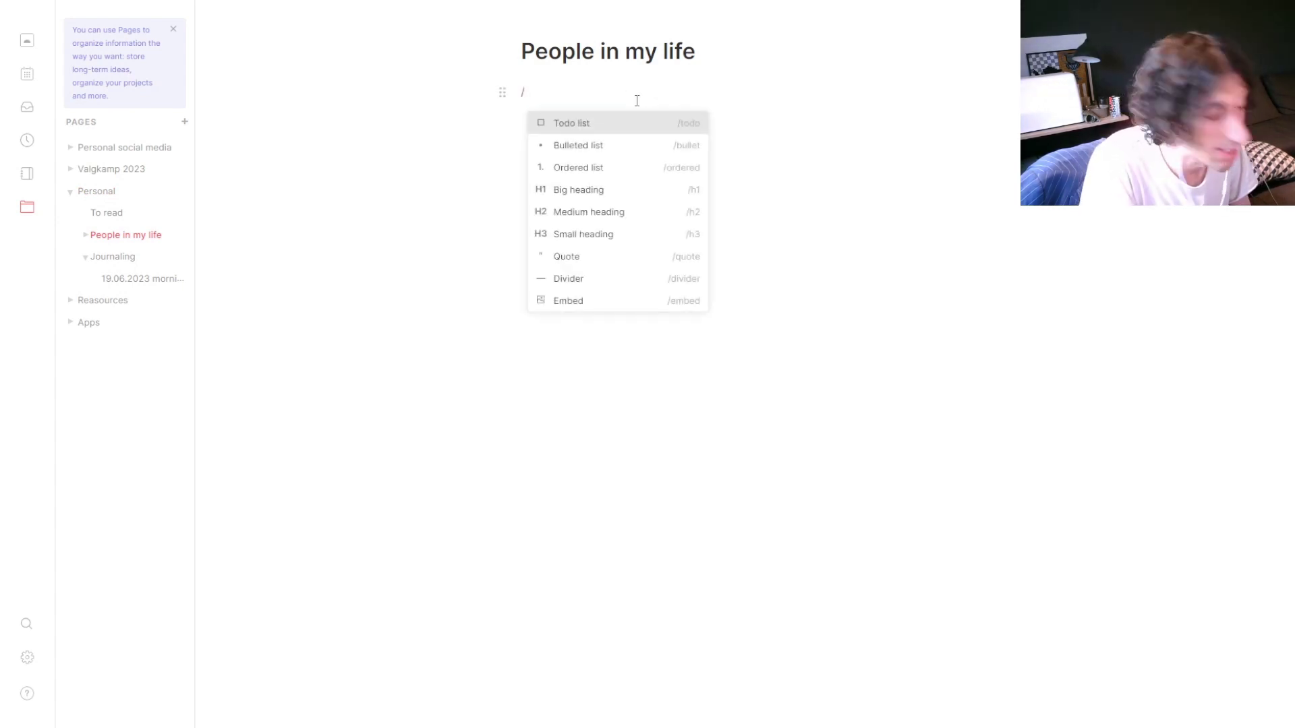
pyautogui.press('Return')
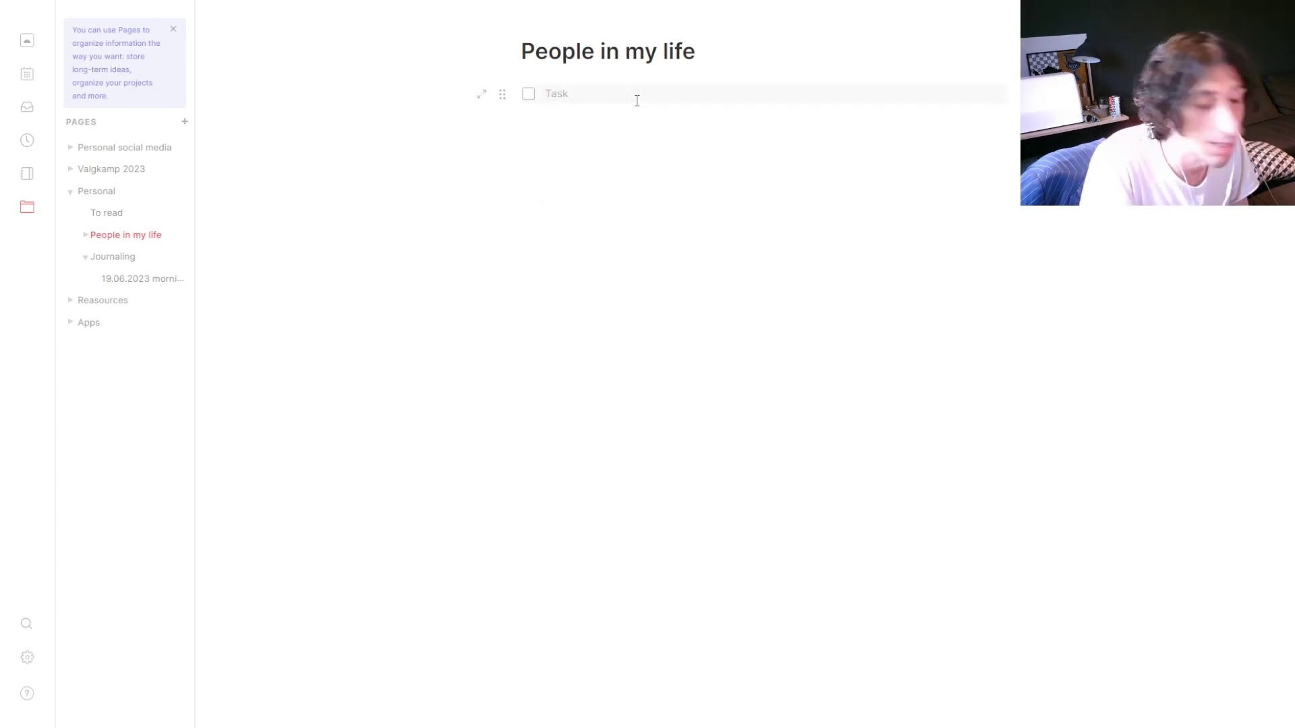
pyautogui.write('Youtu')
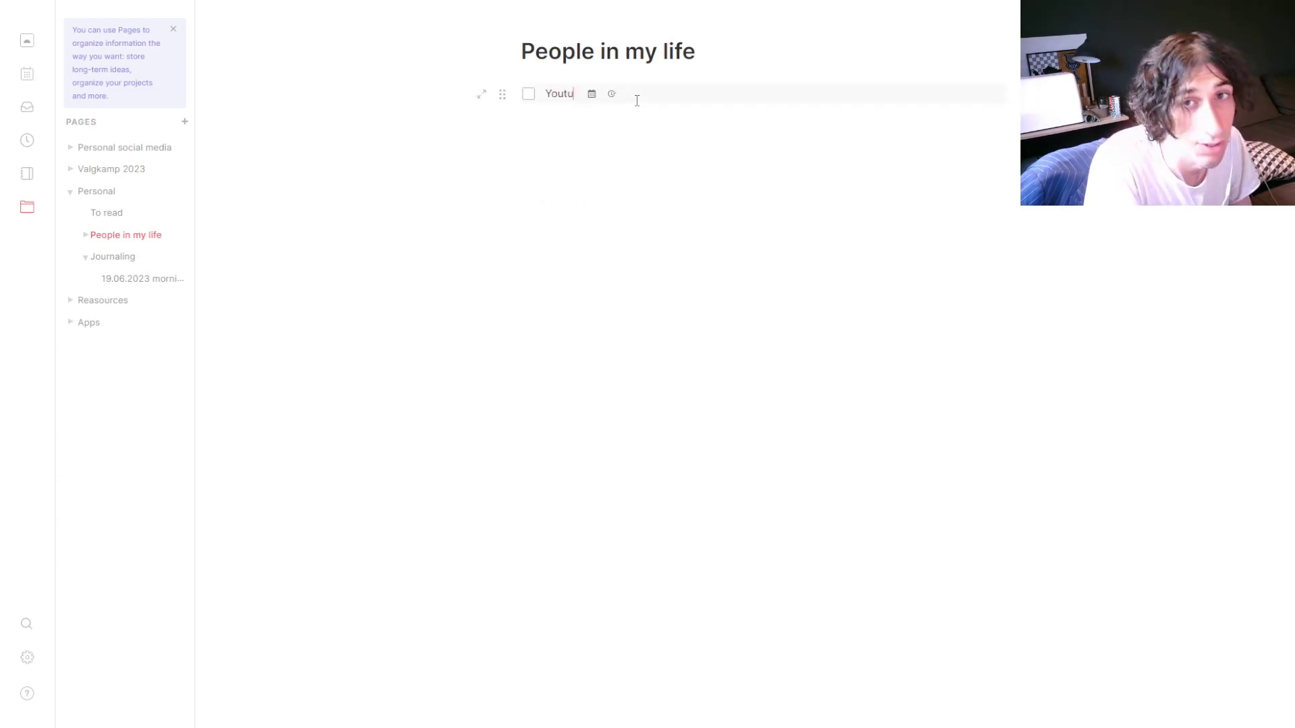
pyautogui.write('be video')
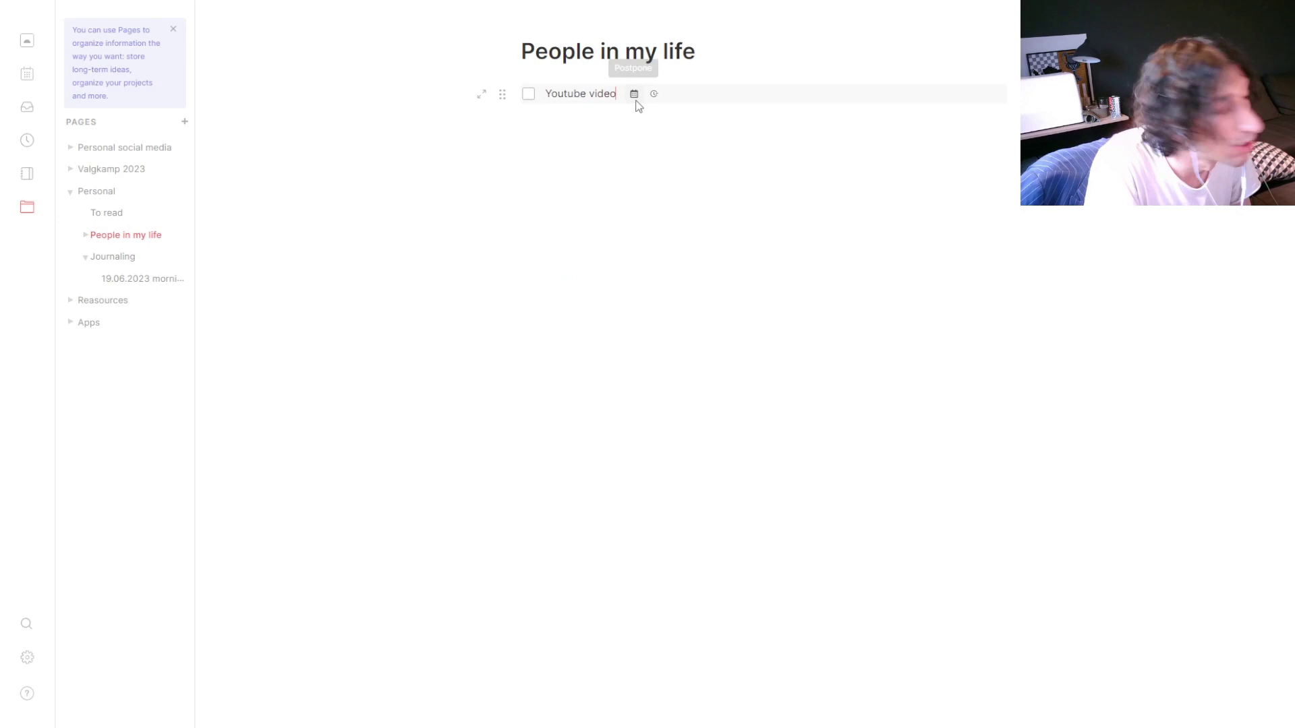
pyautogui.write(' tsst')
pyautogui.press('Return')
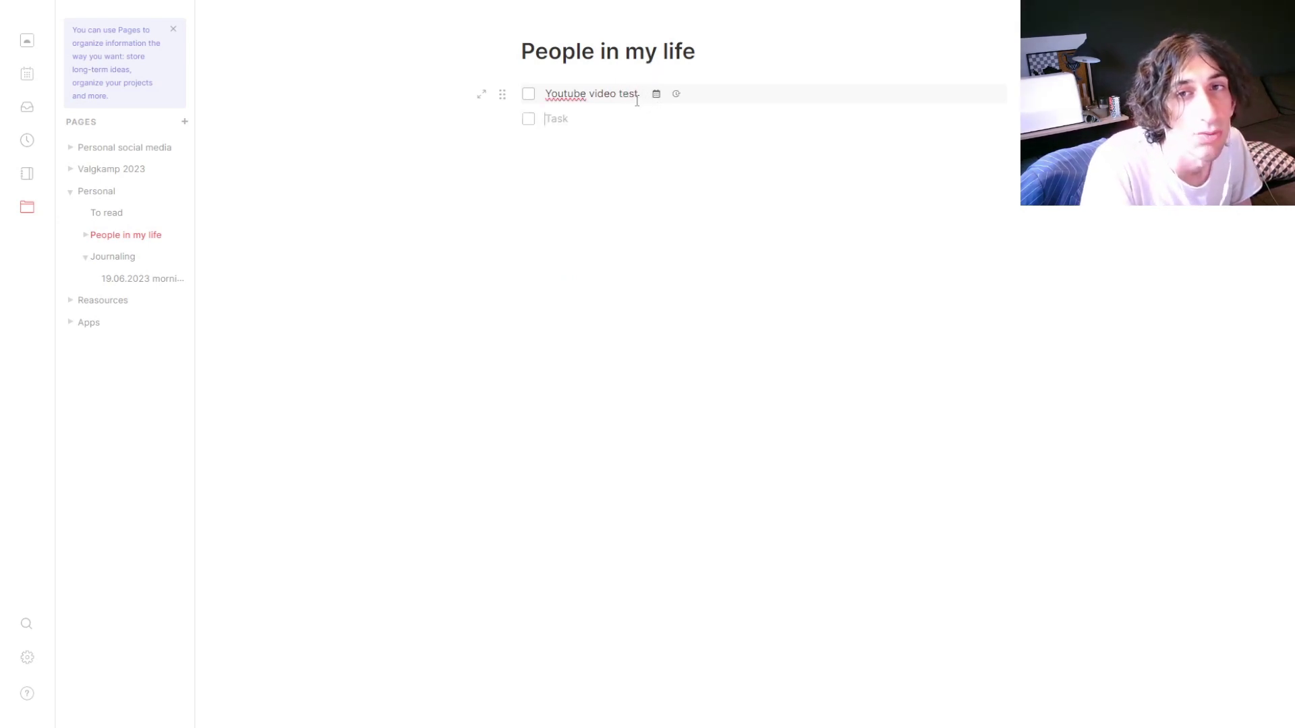
pyautogui.write('Tak')
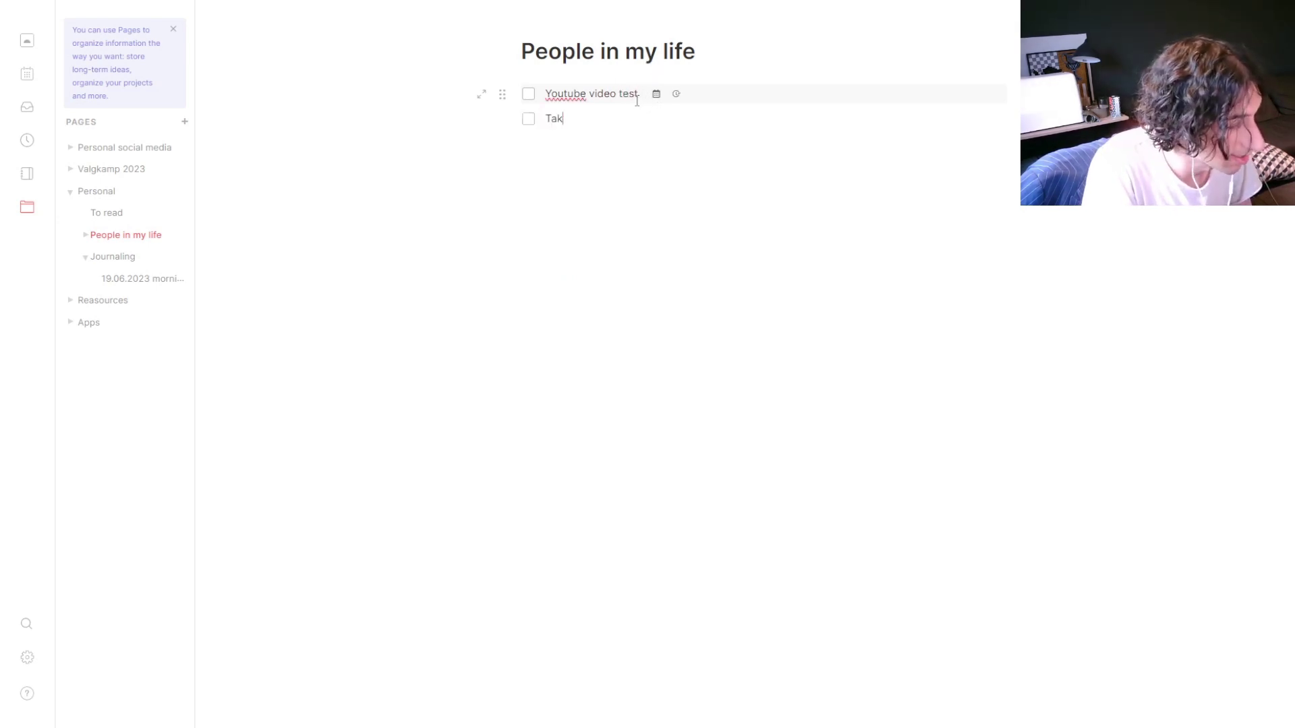
pyautogui.write('e out trash')
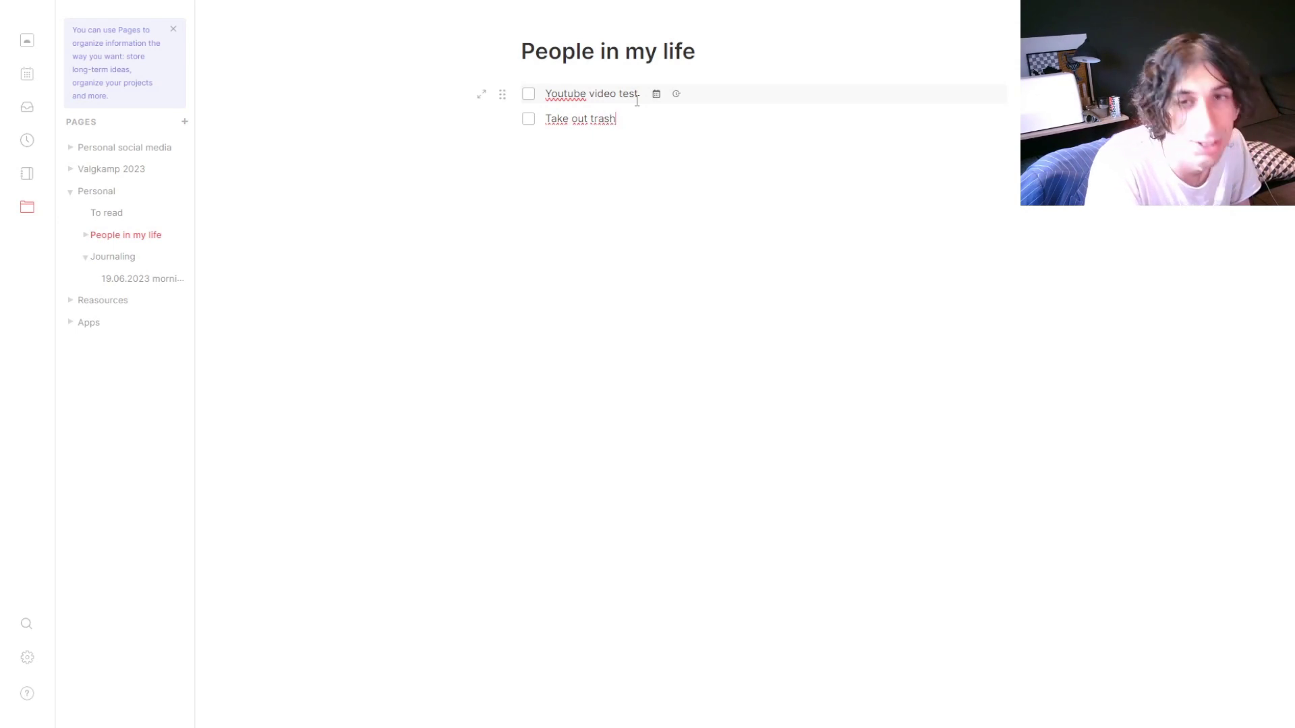
pyautogui.press('Return')
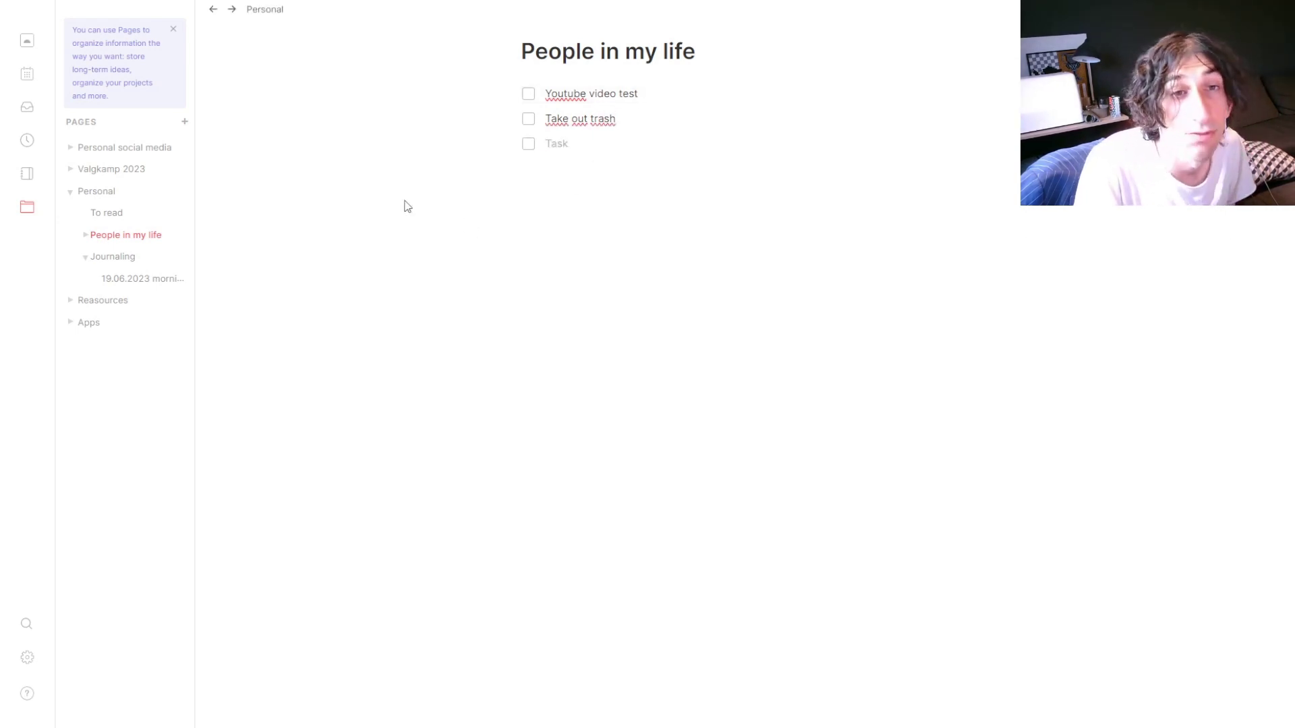
# Step: Schedule Take out trash for tomorrow from the inbox so it shows under Tue 20 in the planner
pyautogui.click(27, 107)
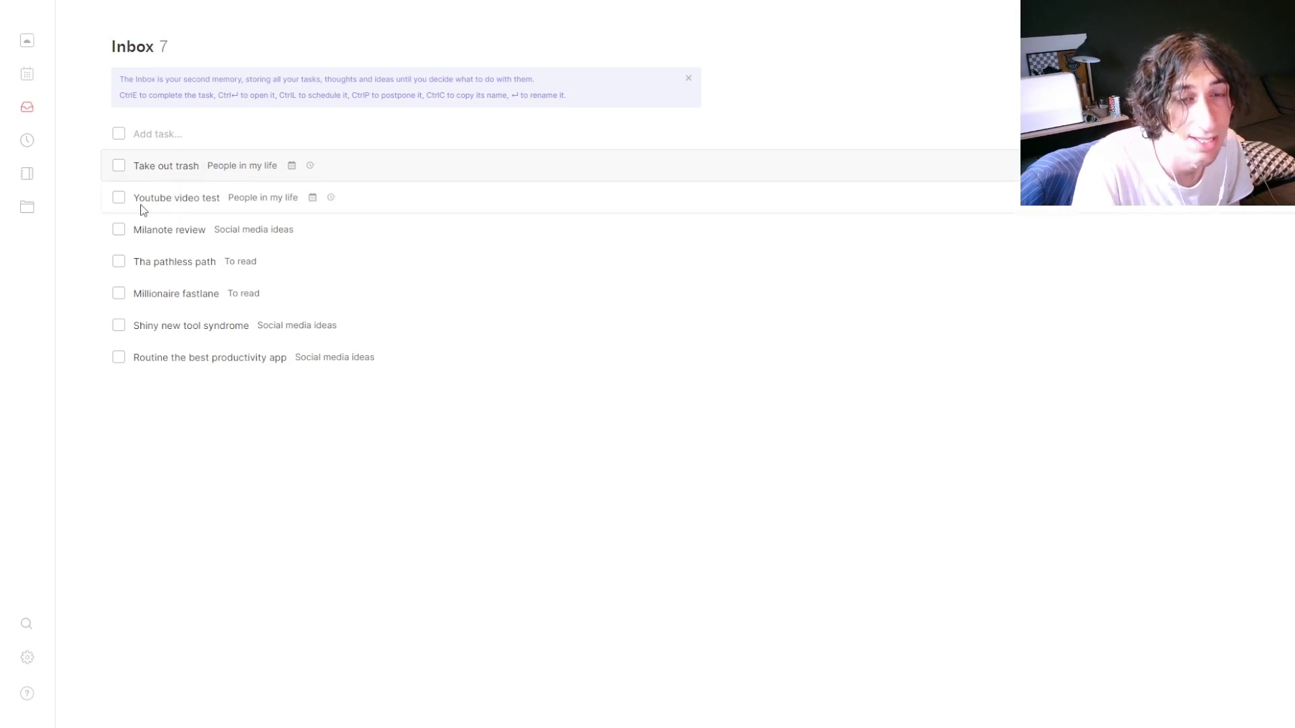
pyautogui.click(26, 75)
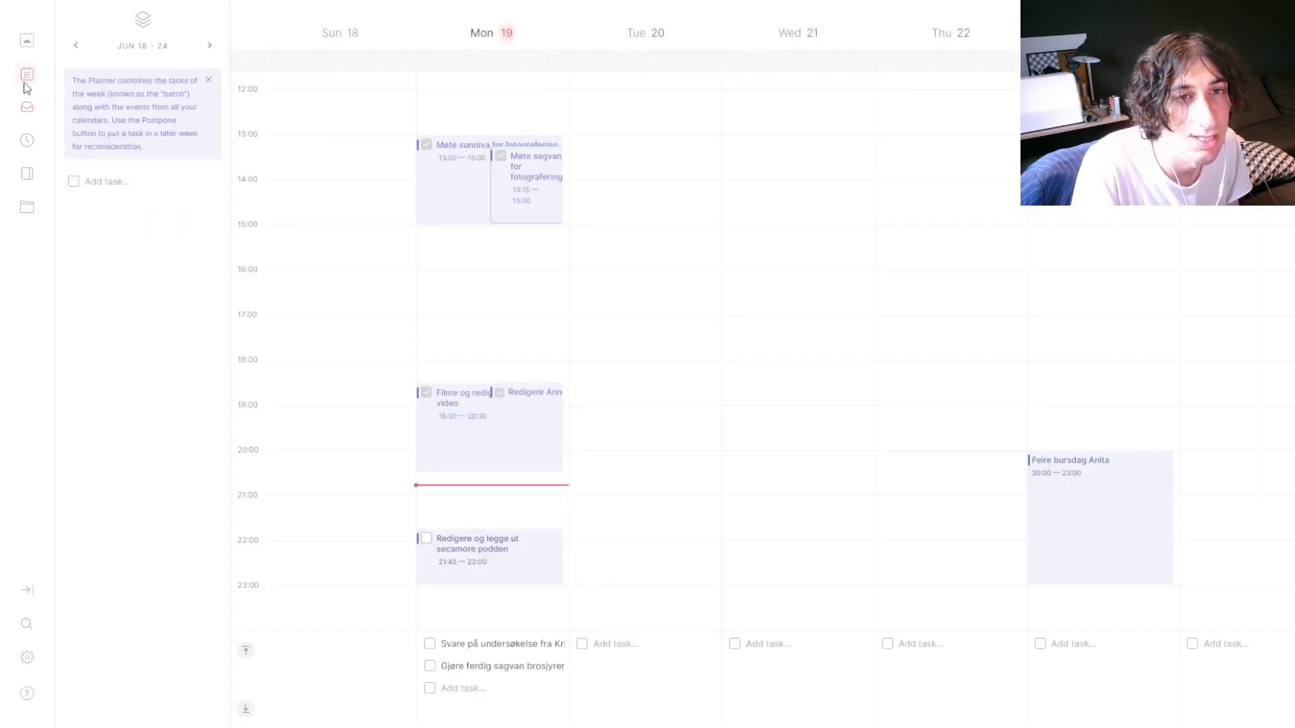
pyautogui.click(28, 105)
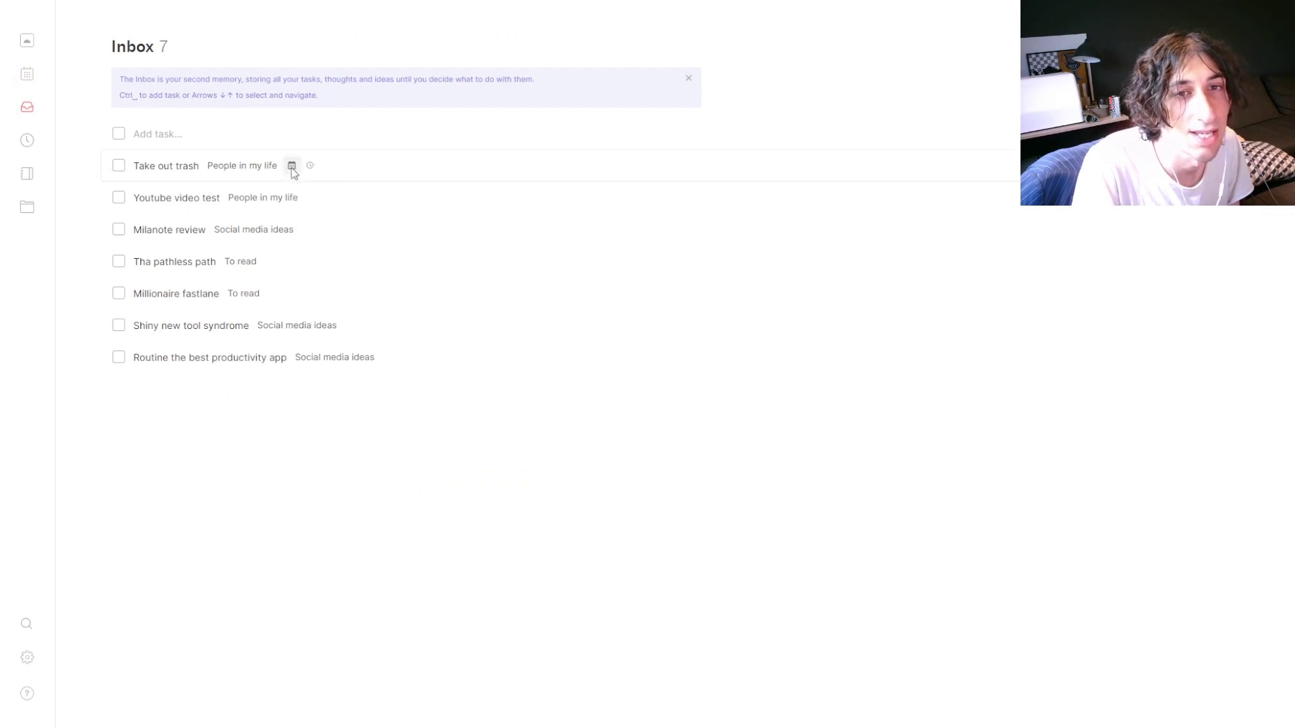
pyautogui.click(291, 165)
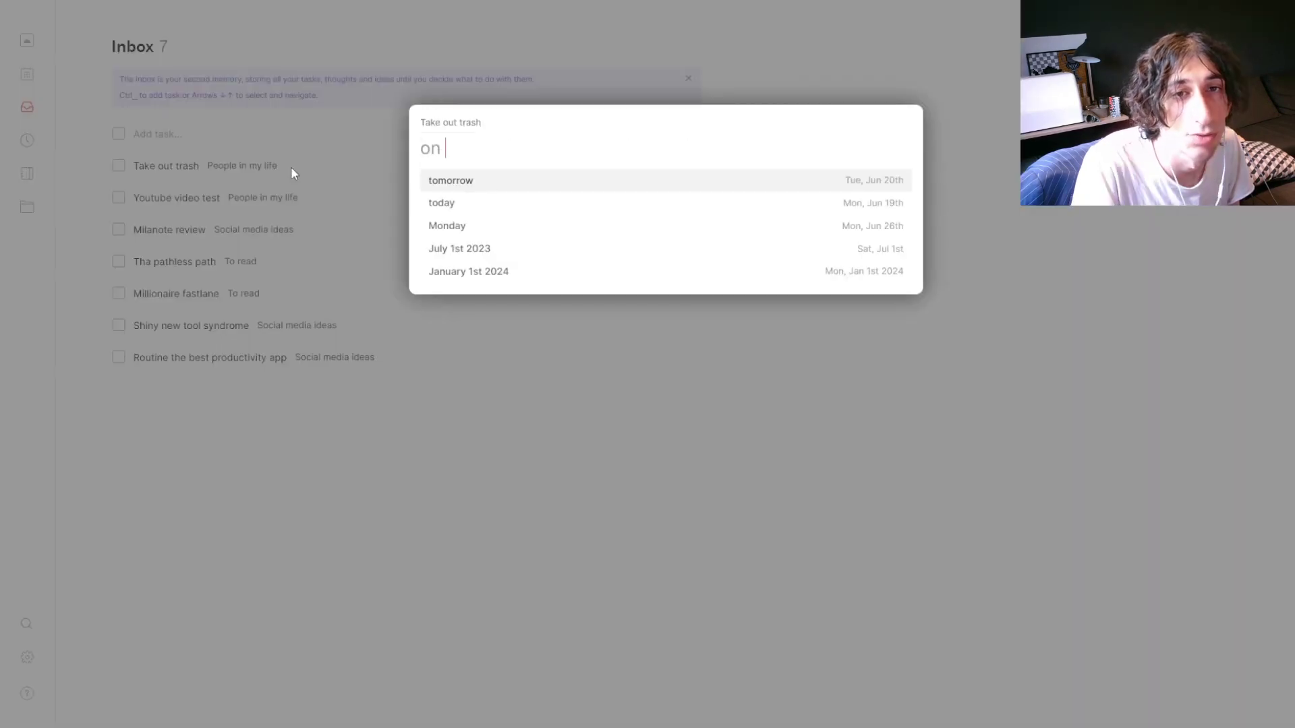
pyautogui.click(476, 178)
pyautogui.click(538, 191)
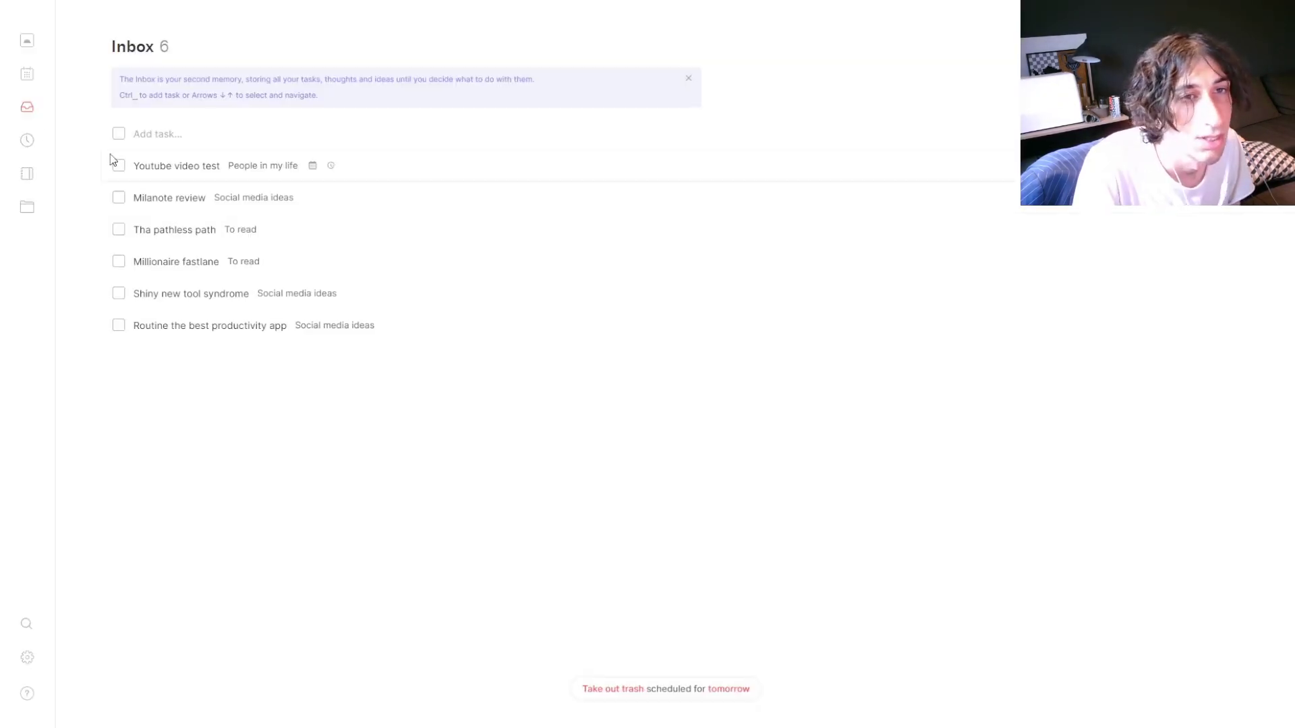
pyautogui.click(27, 75)
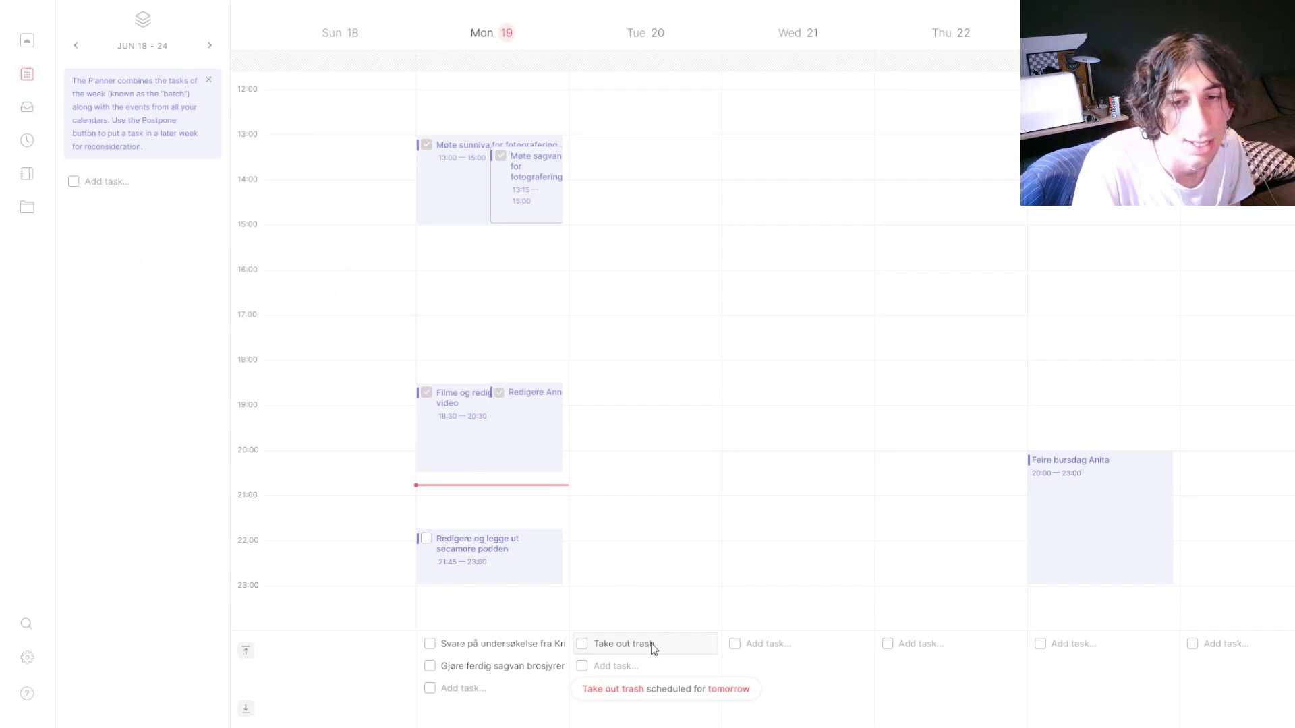
# Step: Place Take out trash at 17:15 on Tuesday, check it off, and go to the empty inbox
pyautogui.moveTo(653, 648); pyautogui.dragTo(639, 339)
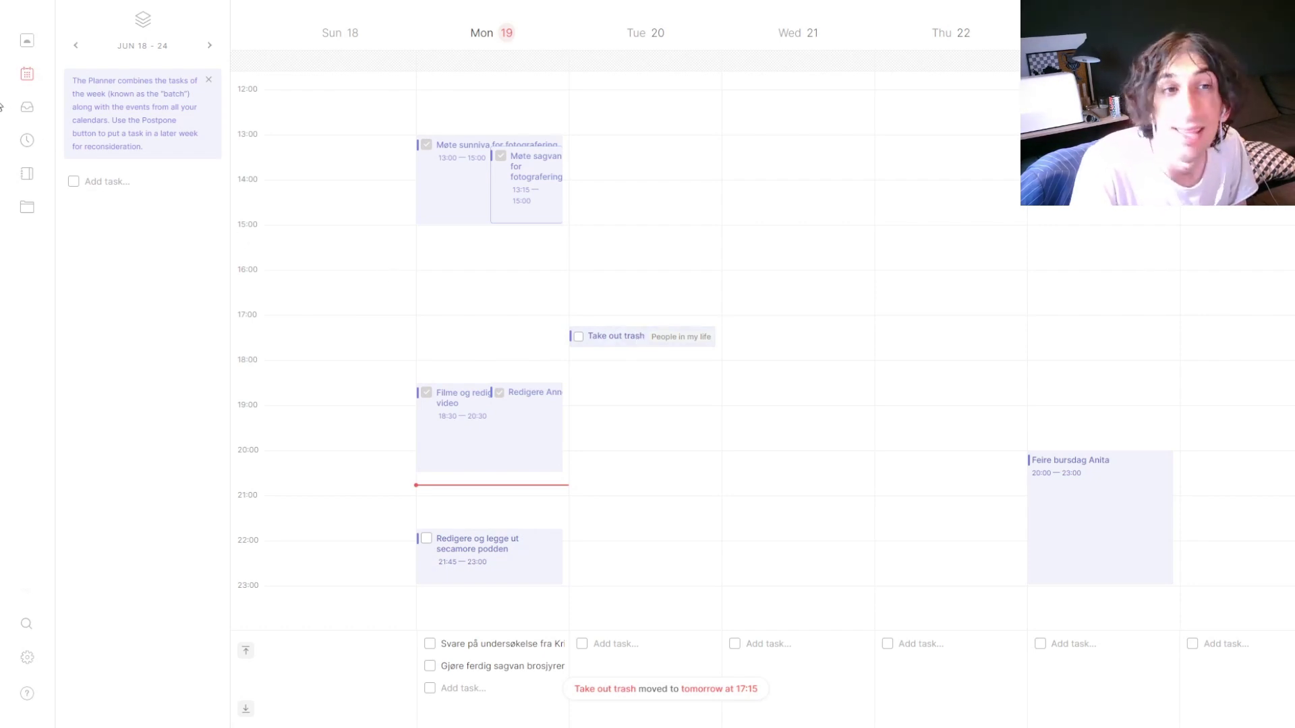
pyautogui.click(579, 336)
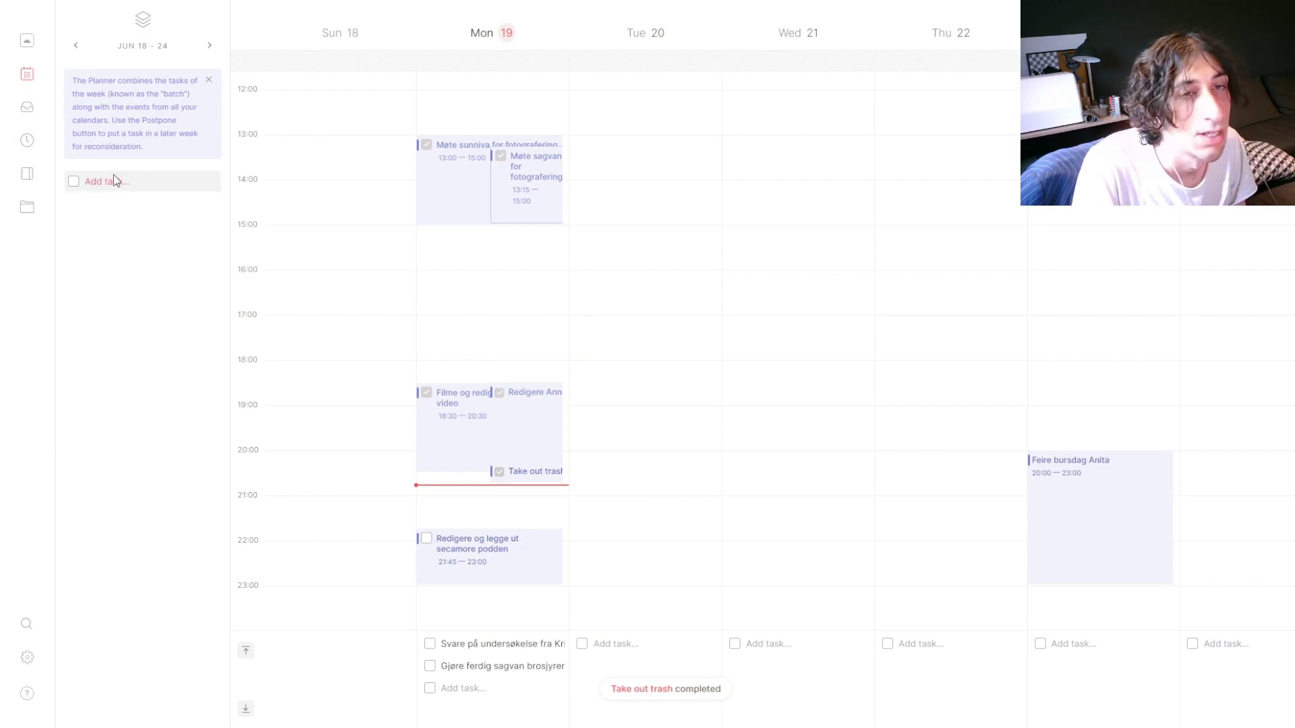
pyautogui.click(19, 113)
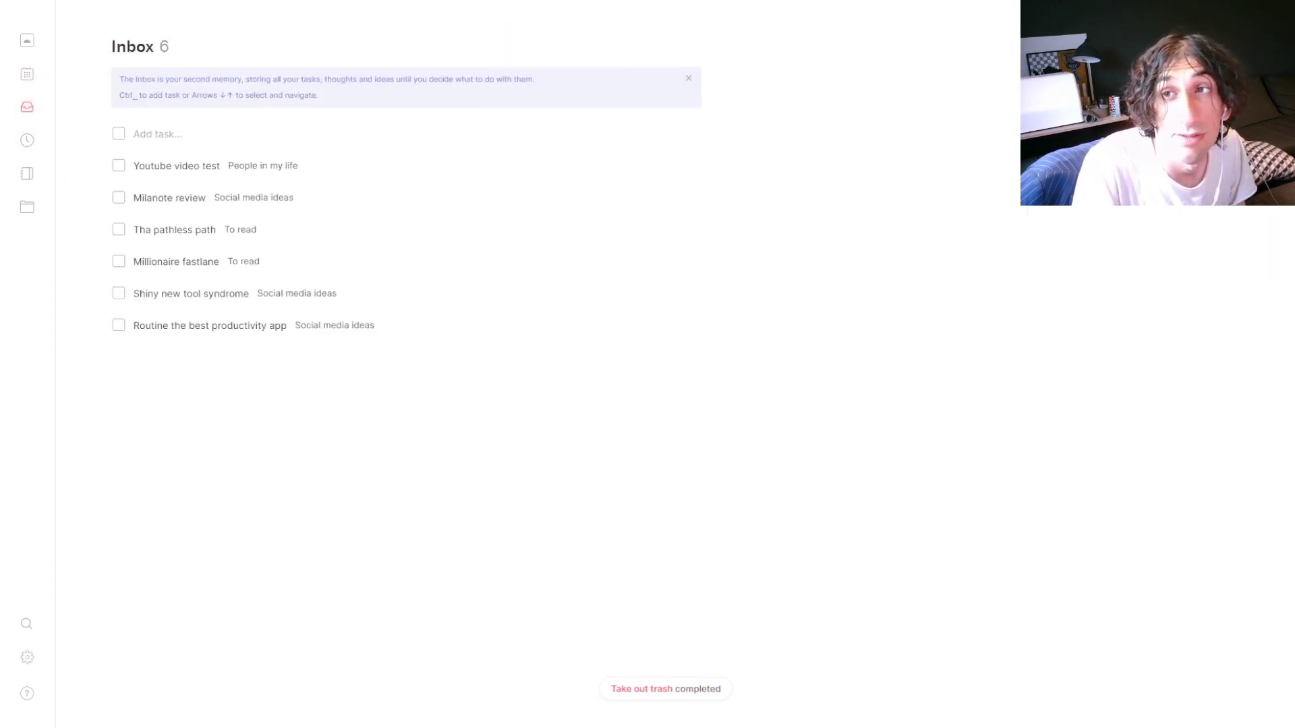
# Step: Open Pages and toggle the Personal page's subpages open and closed
pyautogui.click(27, 208)
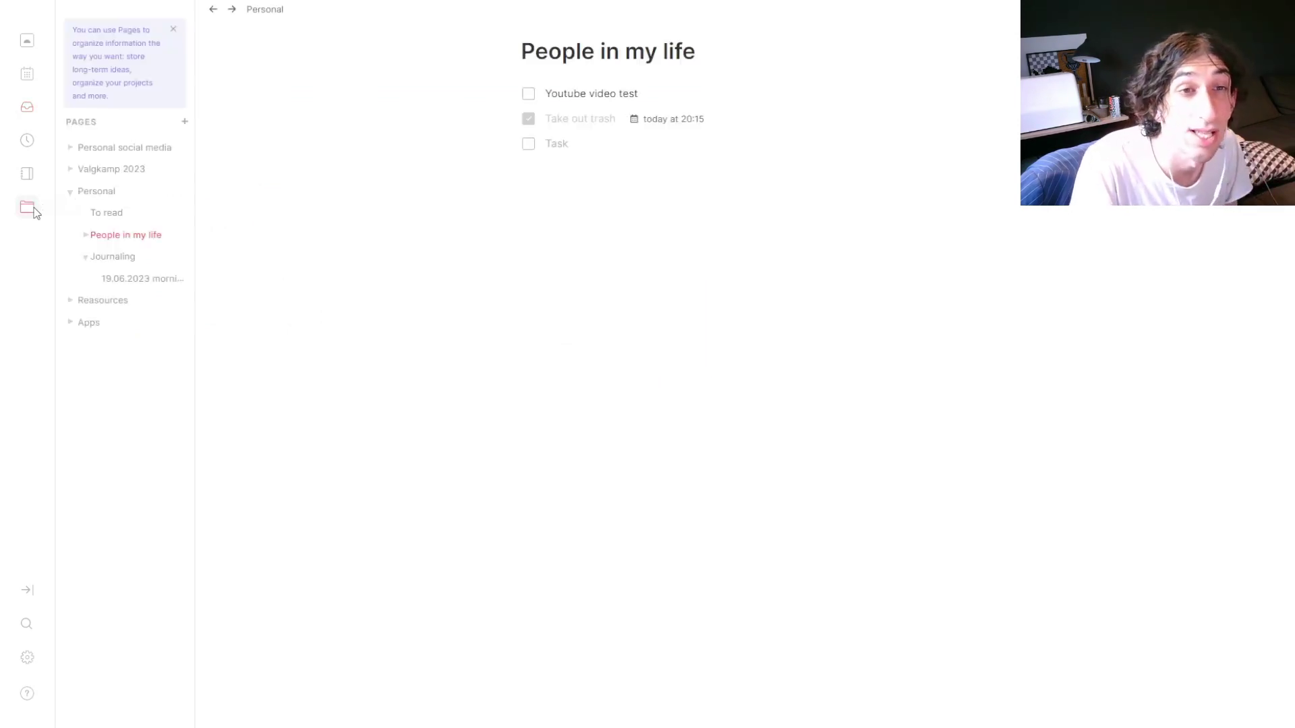
pyautogui.click(75, 192)
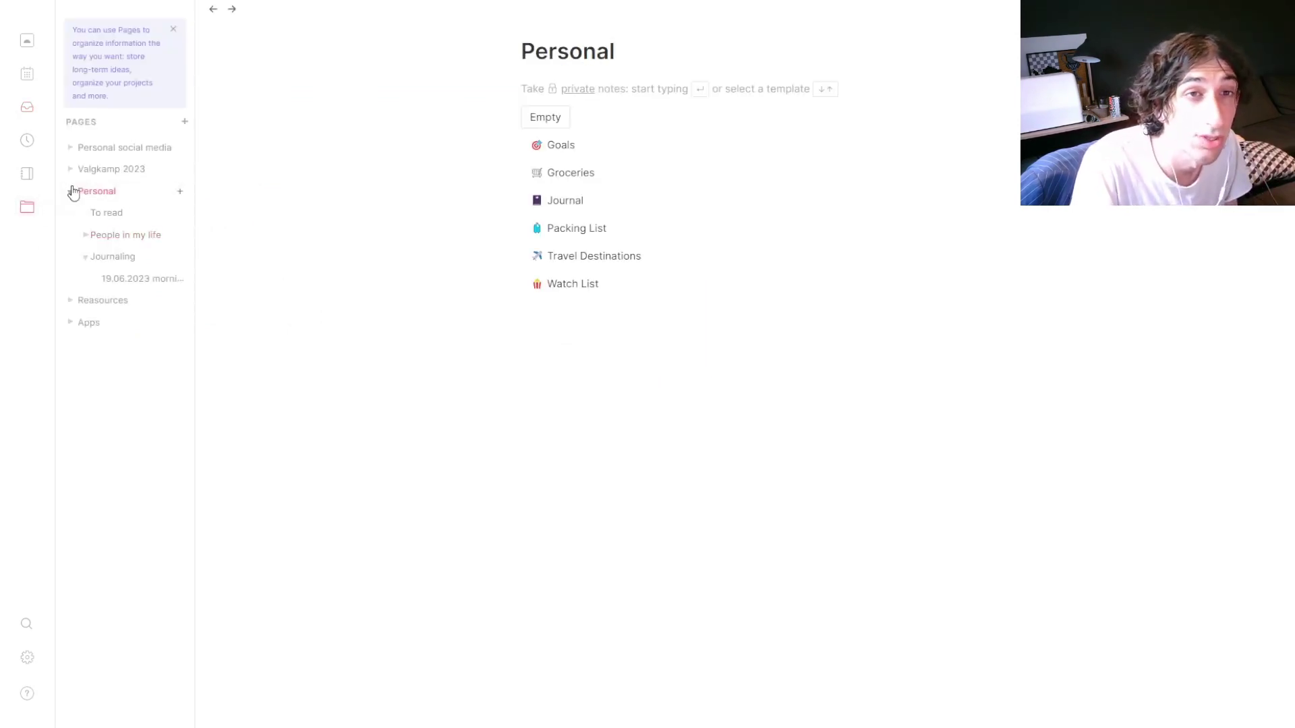
pyautogui.click(70, 192)
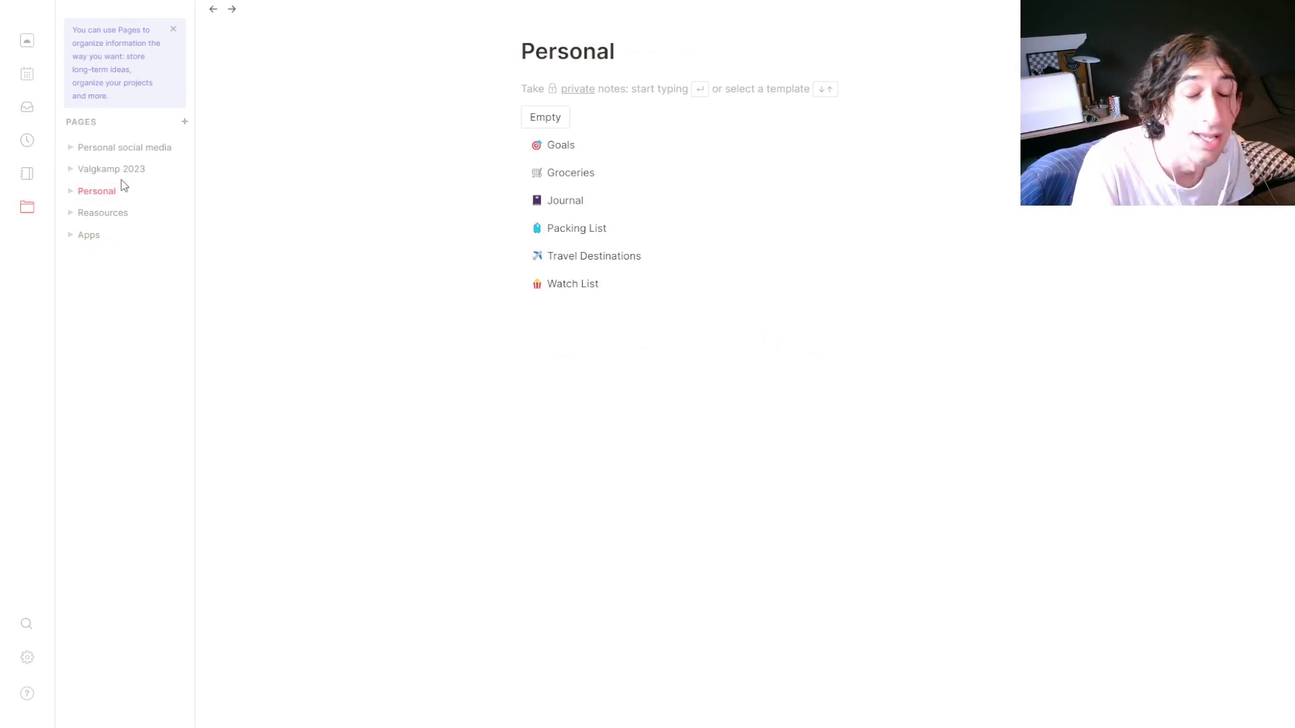
pyautogui.click(70, 192)
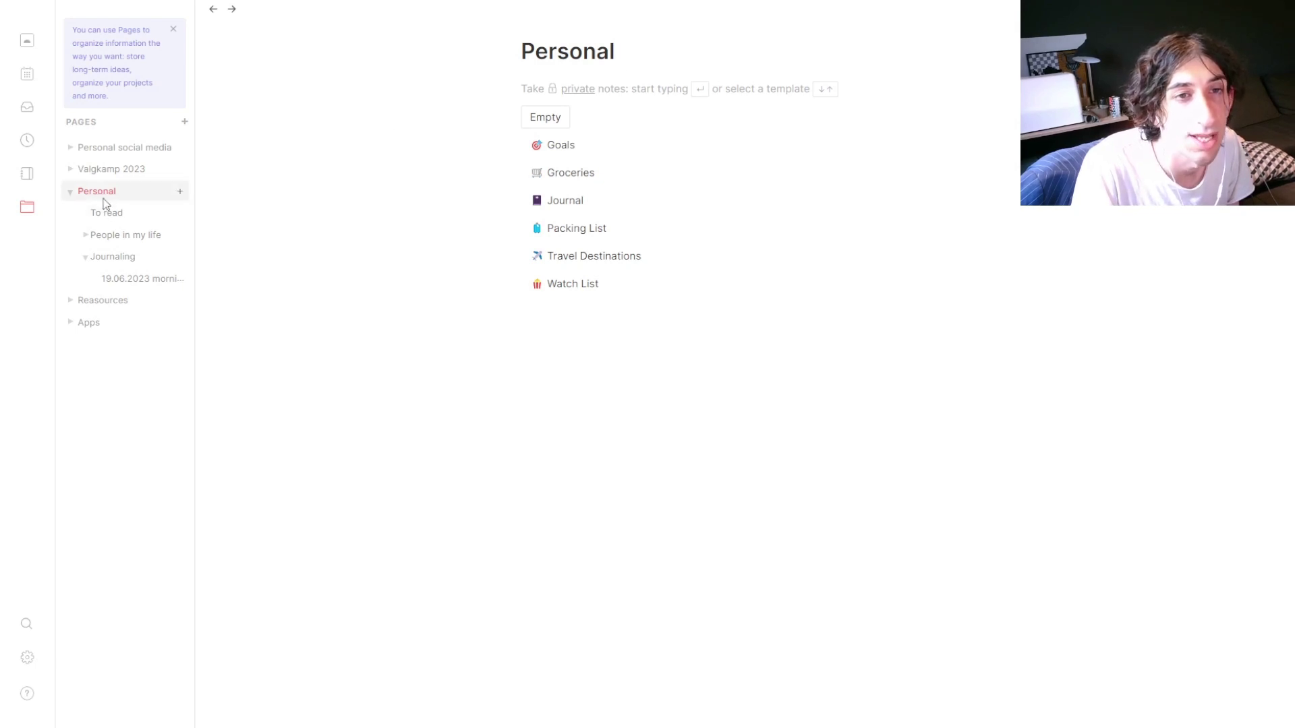
pyautogui.click(68, 193)
pyautogui.click(70, 193)
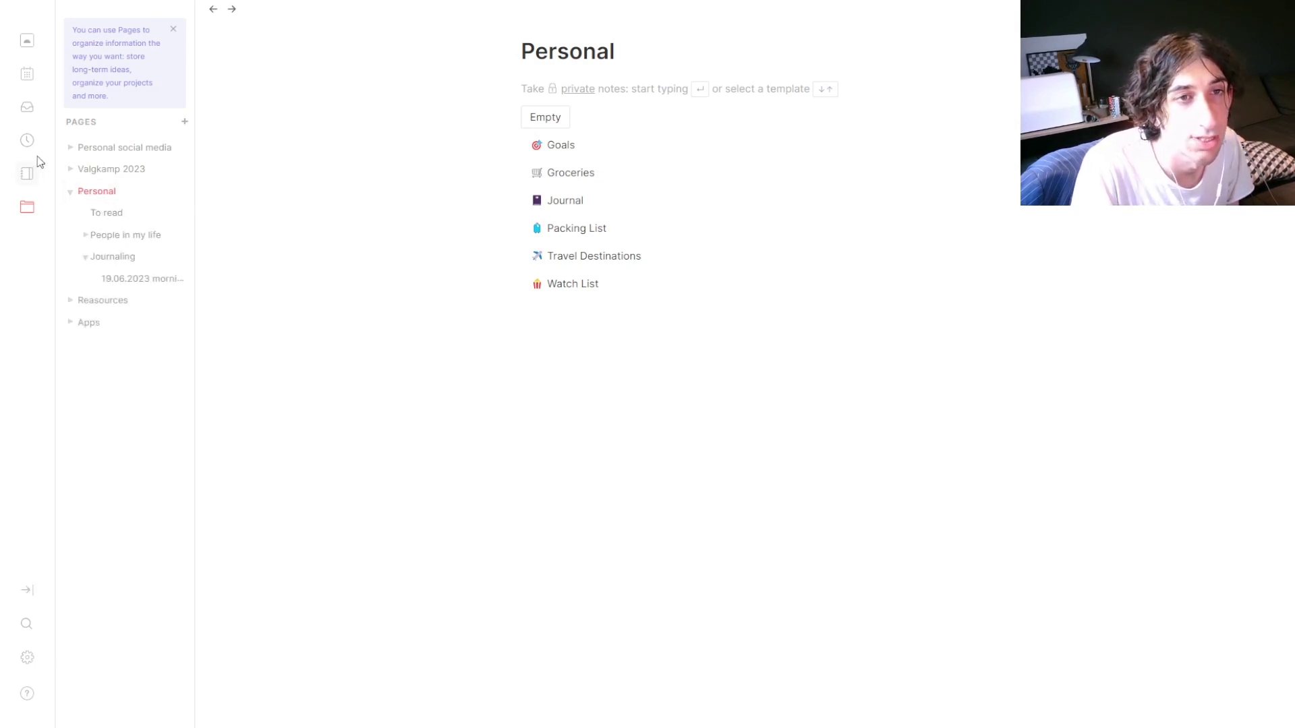
# Step: Expand Personal social media, open Social media ideas, and toggle its Youtube checklist
pyautogui.click(28, 108)
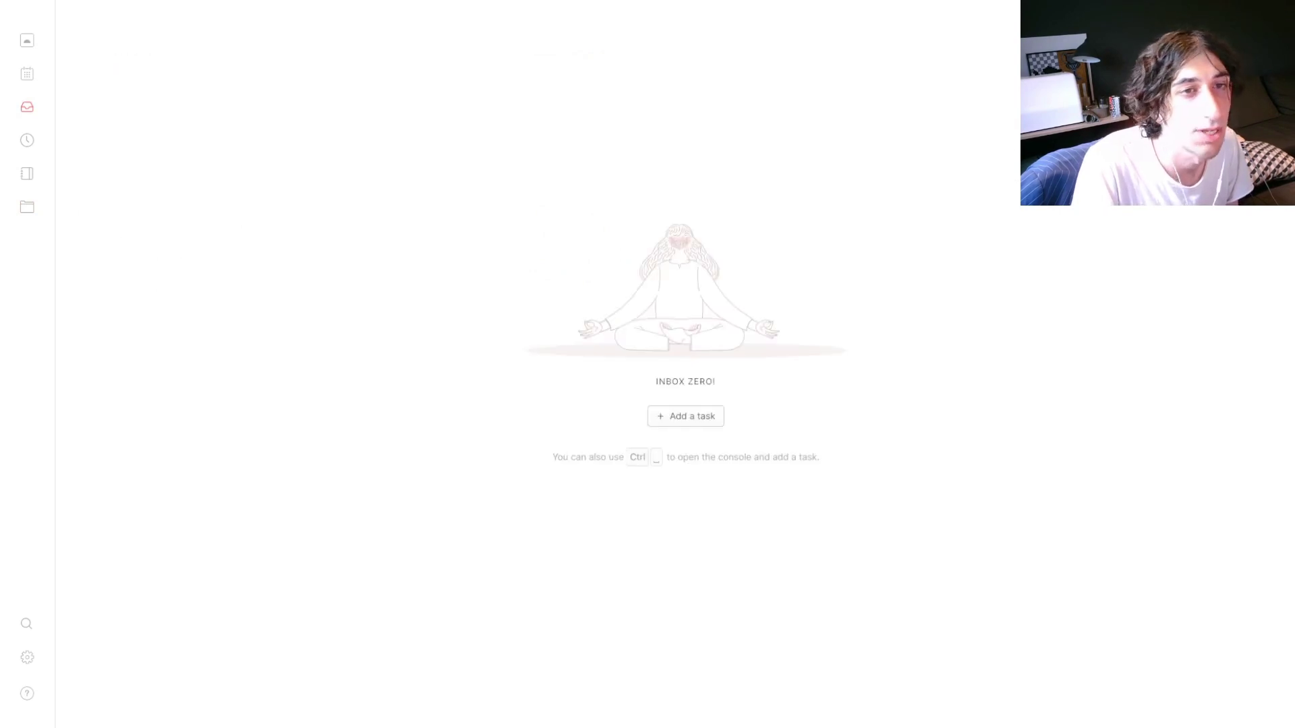
pyautogui.click(27, 142)
pyautogui.click(27, 206)
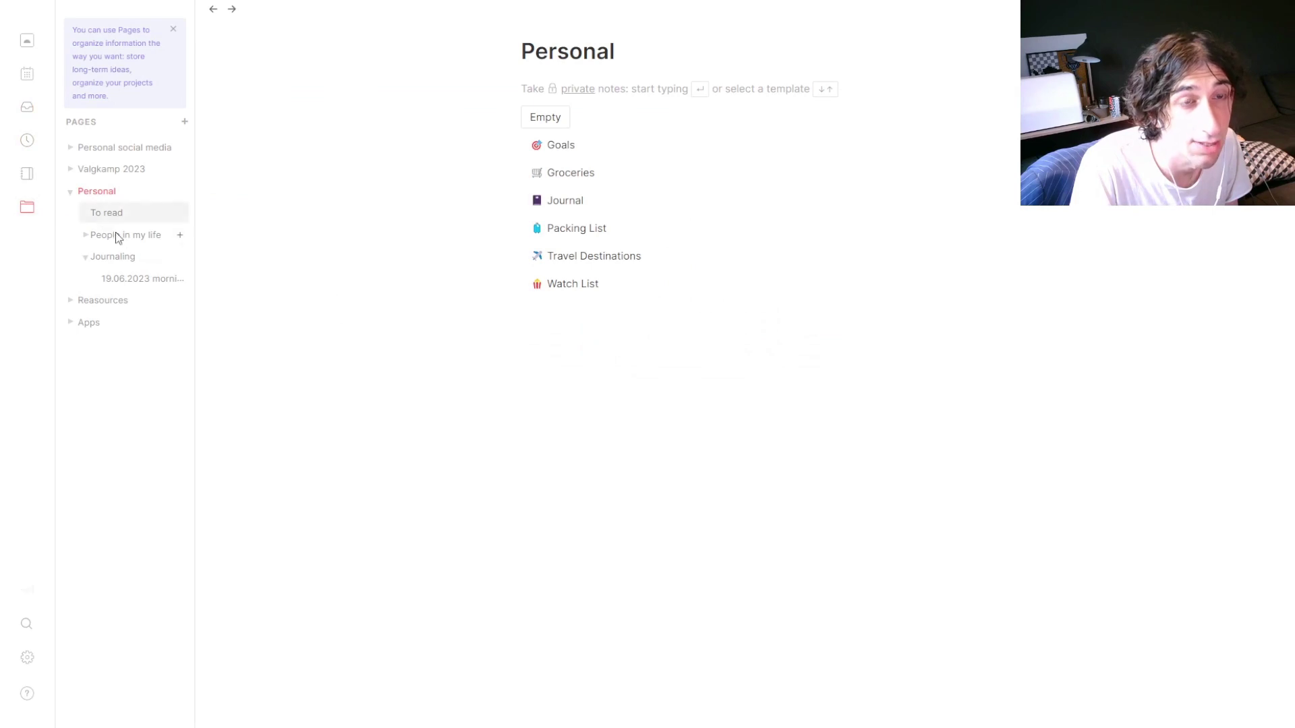
pyautogui.click(70, 191)
pyautogui.click(71, 148)
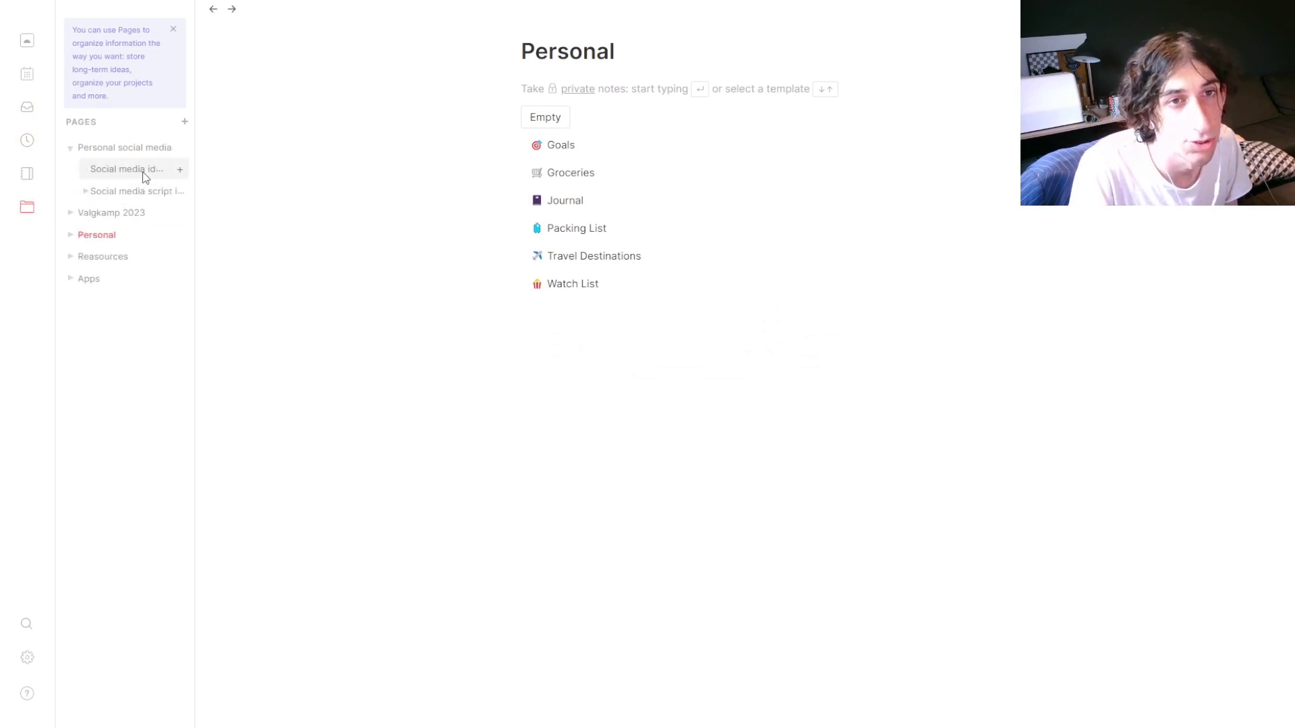
pyautogui.click(134, 169)
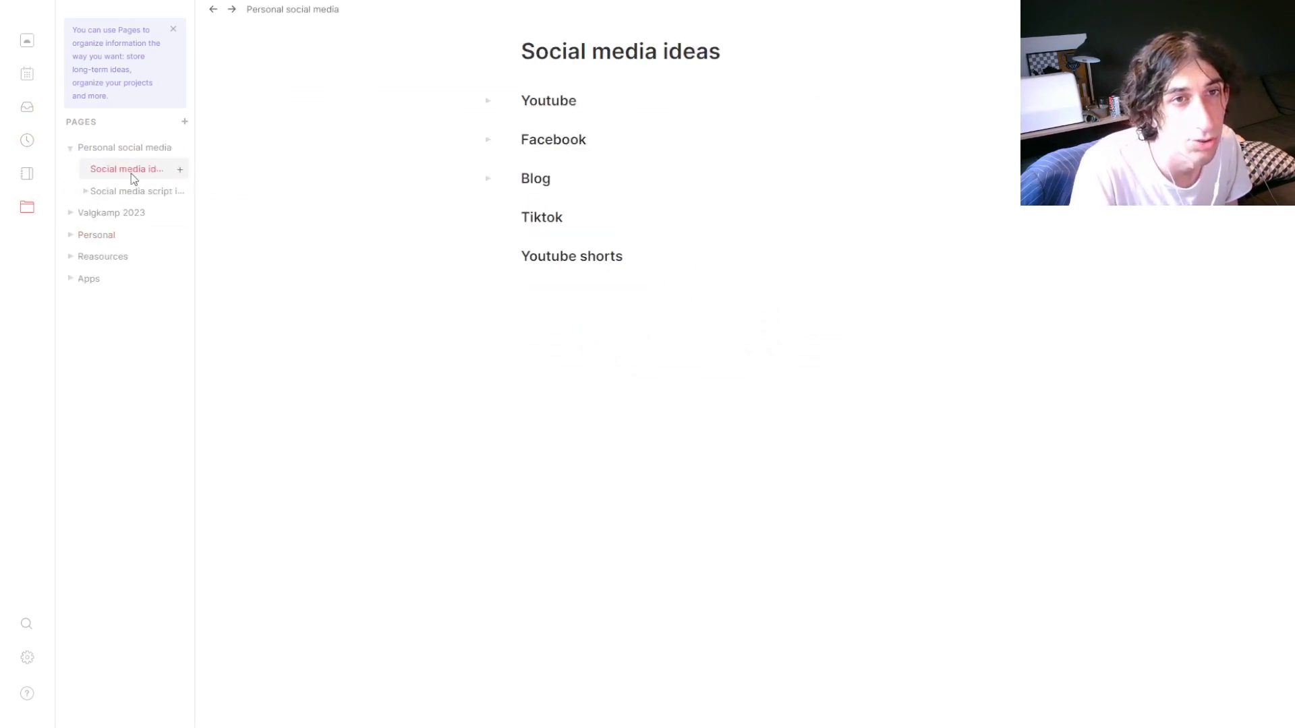
pyautogui.click(487, 102)
pyautogui.click(488, 102)
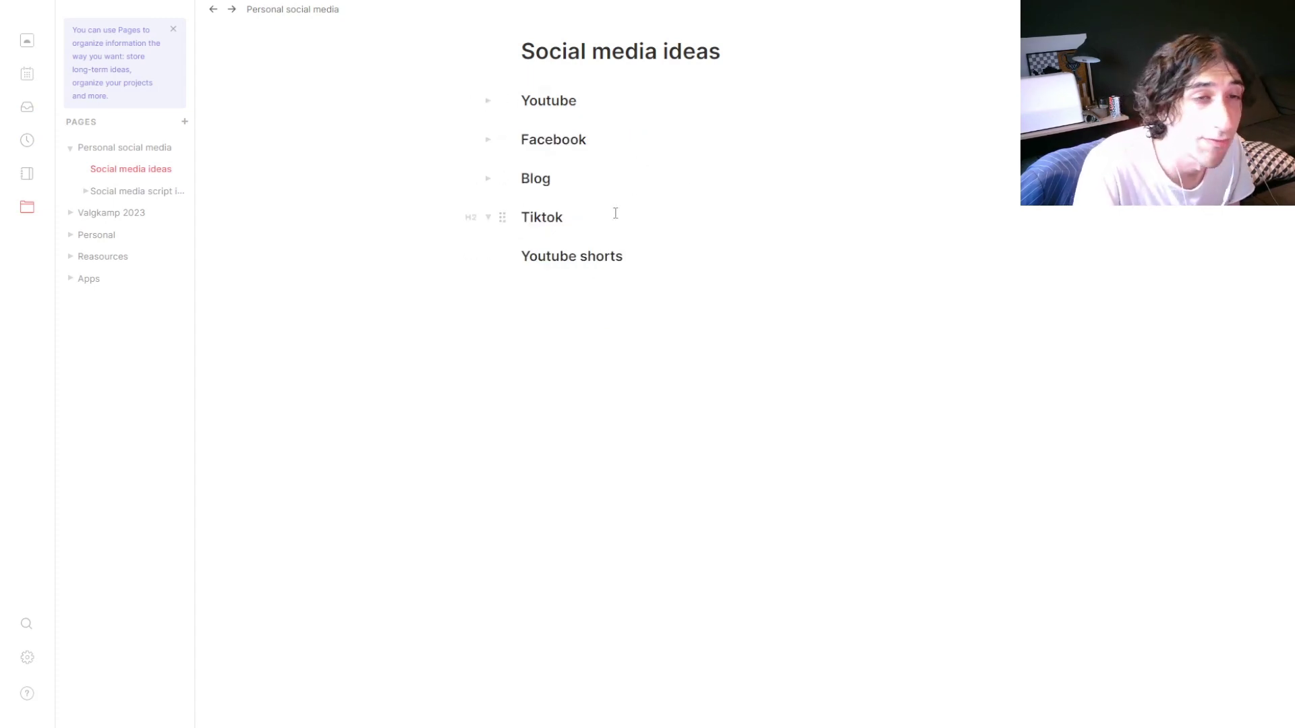
# Step: Cycle through Inbox, Upcoming and Journal, collapse Personal social media, and open search
pyautogui.click(28, 106)
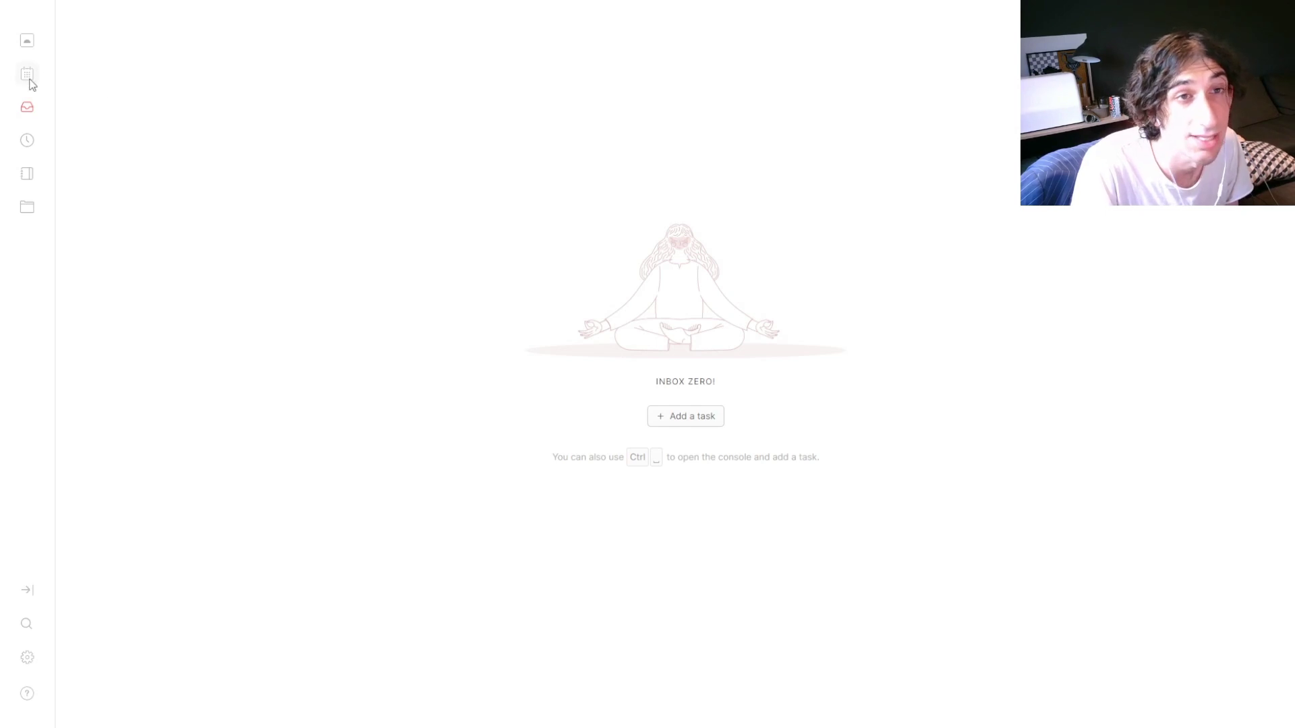
pyautogui.click(30, 143)
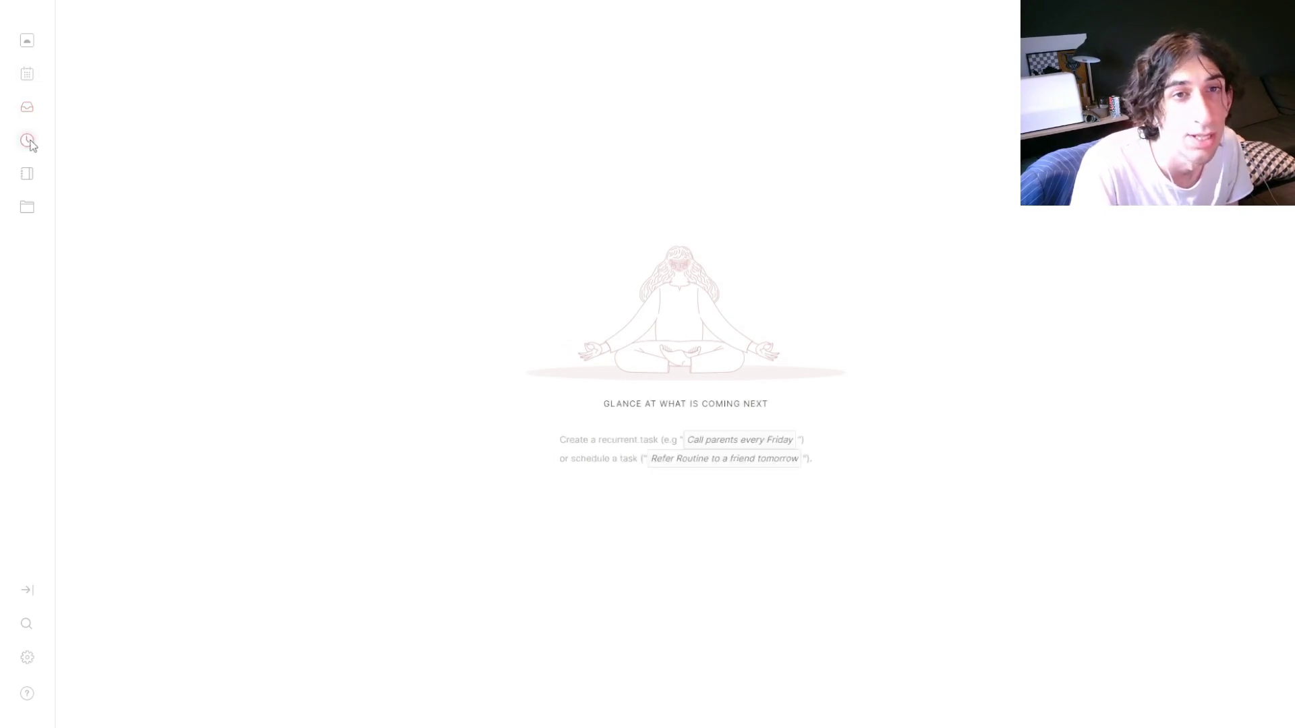
pyautogui.click(31, 177)
pyautogui.click(28, 209)
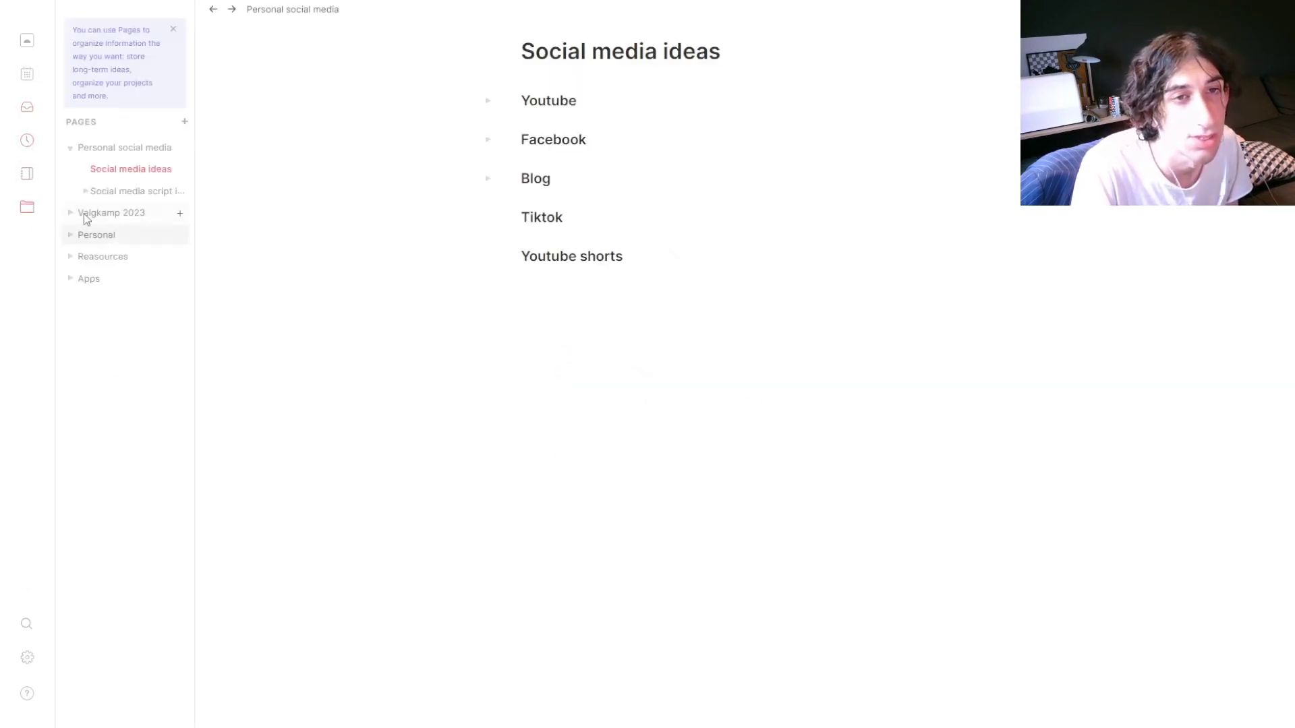
pyautogui.click(70, 148)
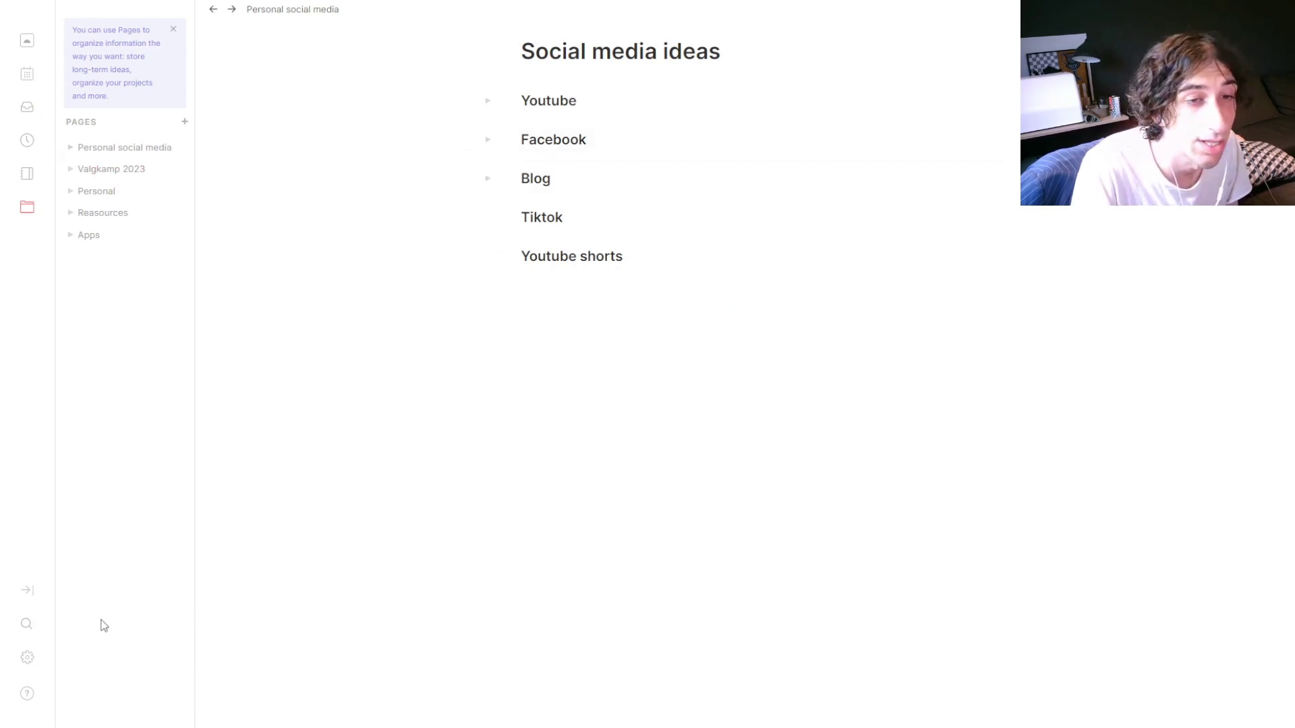
pyautogui.click(26, 623)
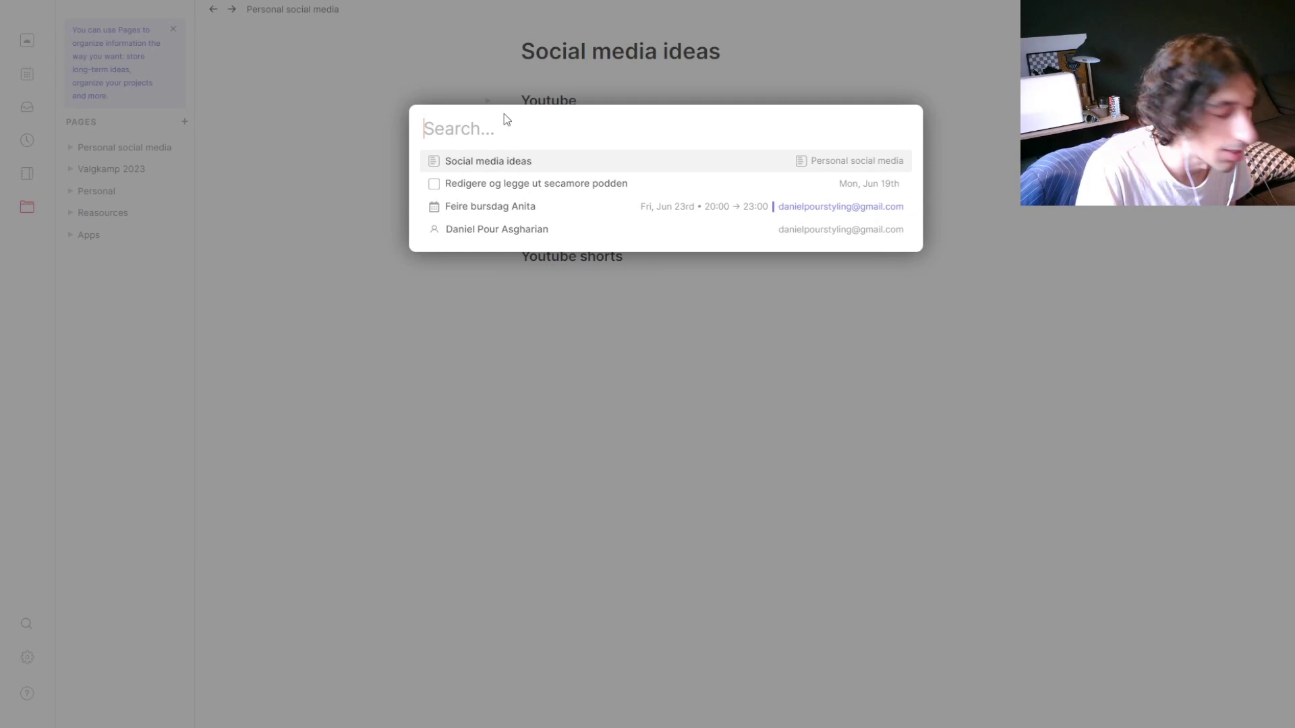
# Step: Dismiss the search and switch to the browser showing routine.co/pricing
pyautogui.click(357, 321)
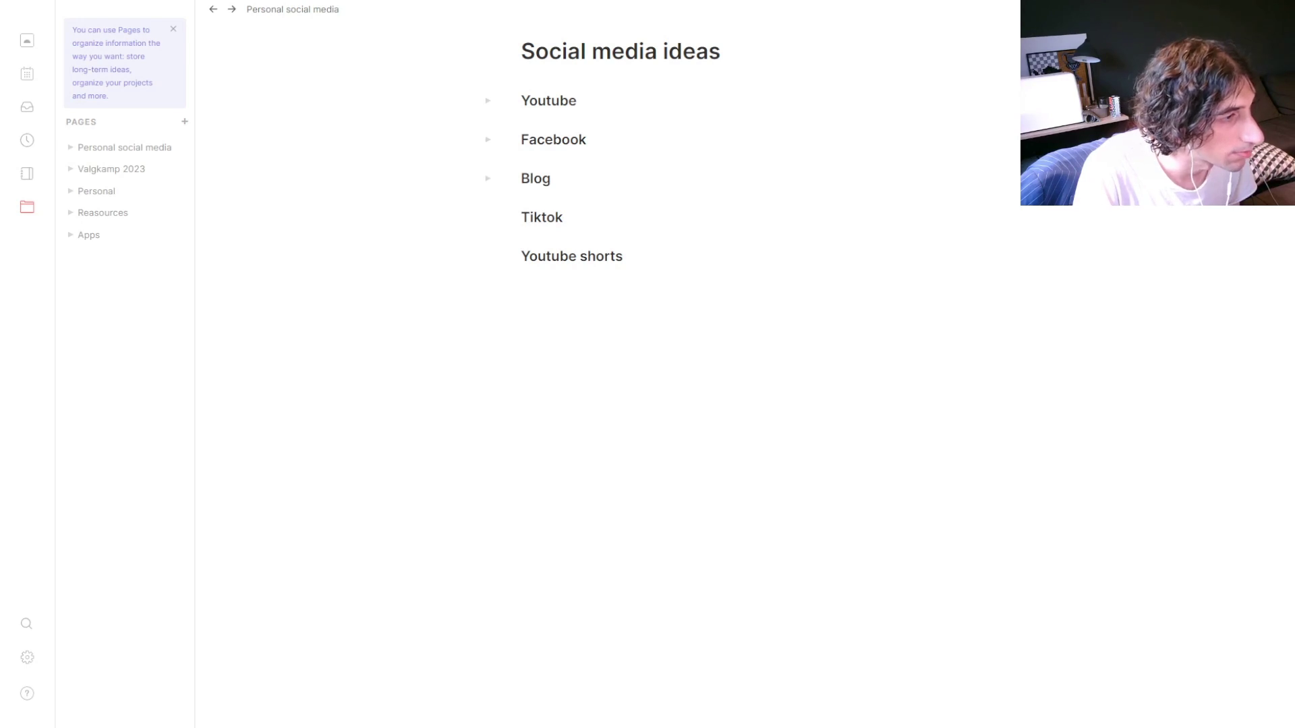
pyautogui.hotkey('alt', 'Tab')
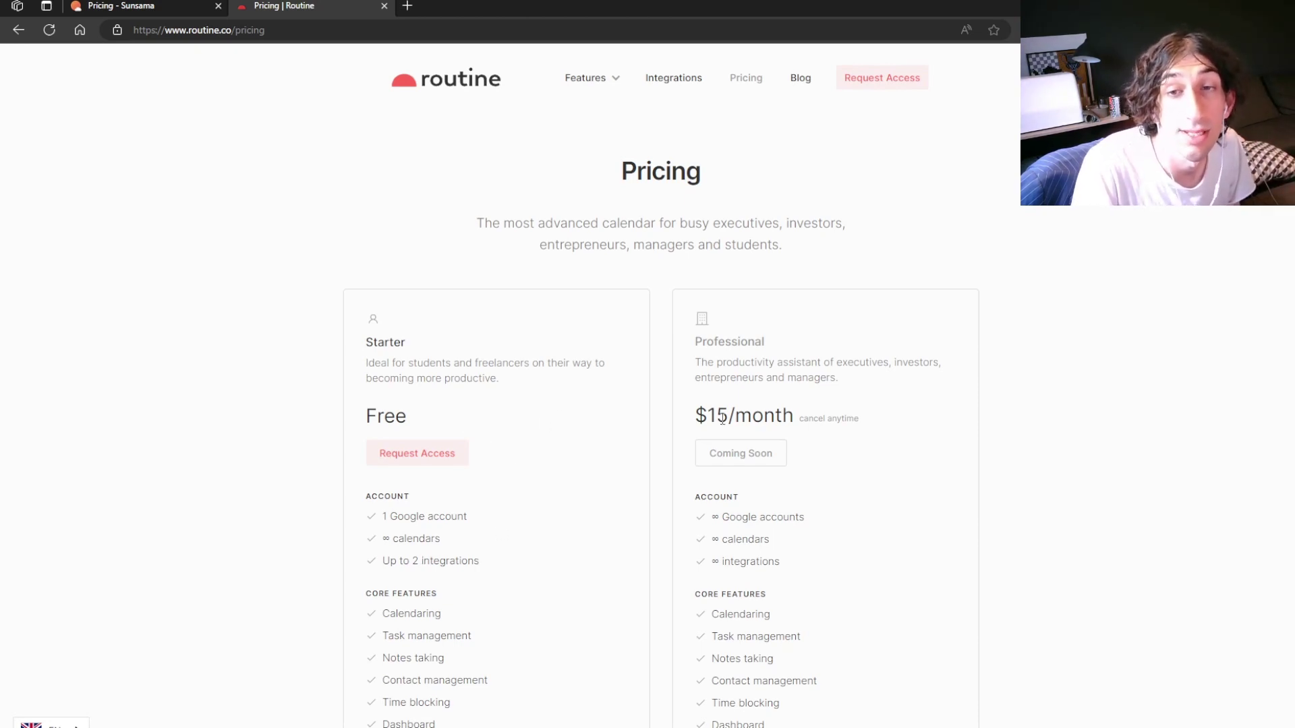
# Step: Scroll through the free Starter and $15/month Professional plan features on Routine's pricing page
pyautogui.scroll(-2, 703, 353)
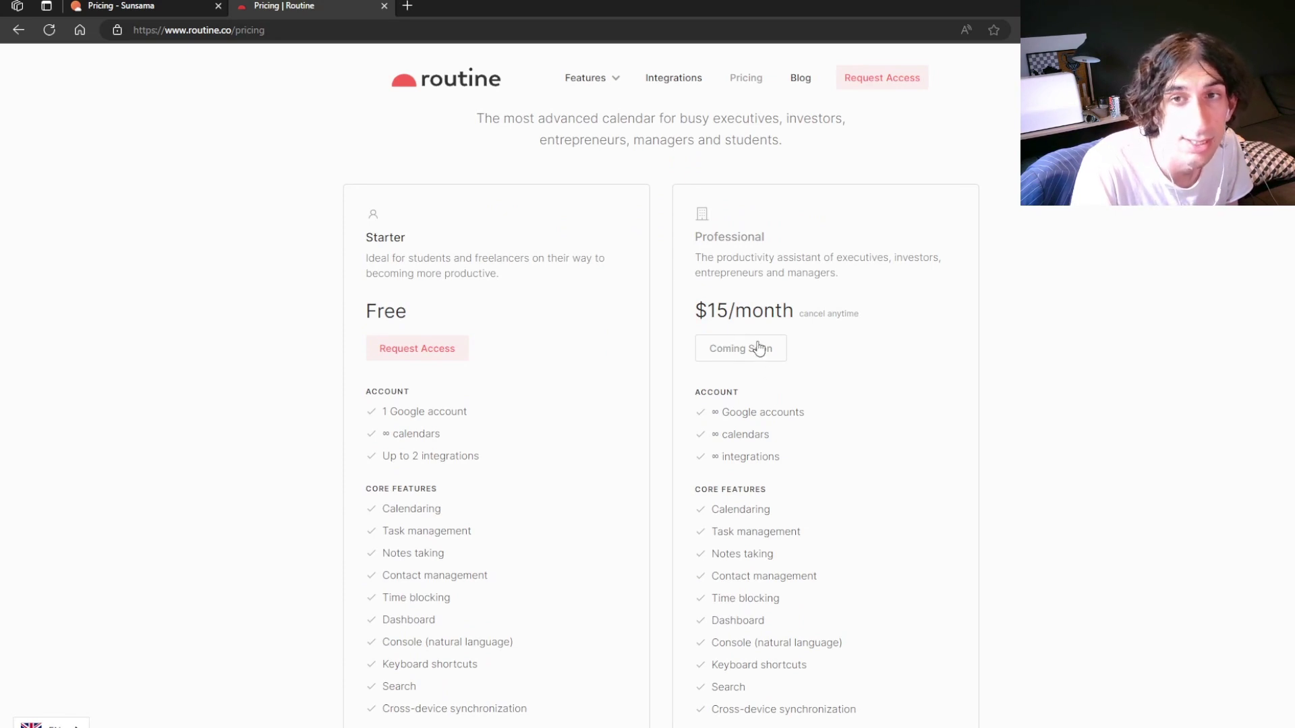
pyautogui.scroll(-1, 752, 372)
pyautogui.scroll(-4, 753, 372)
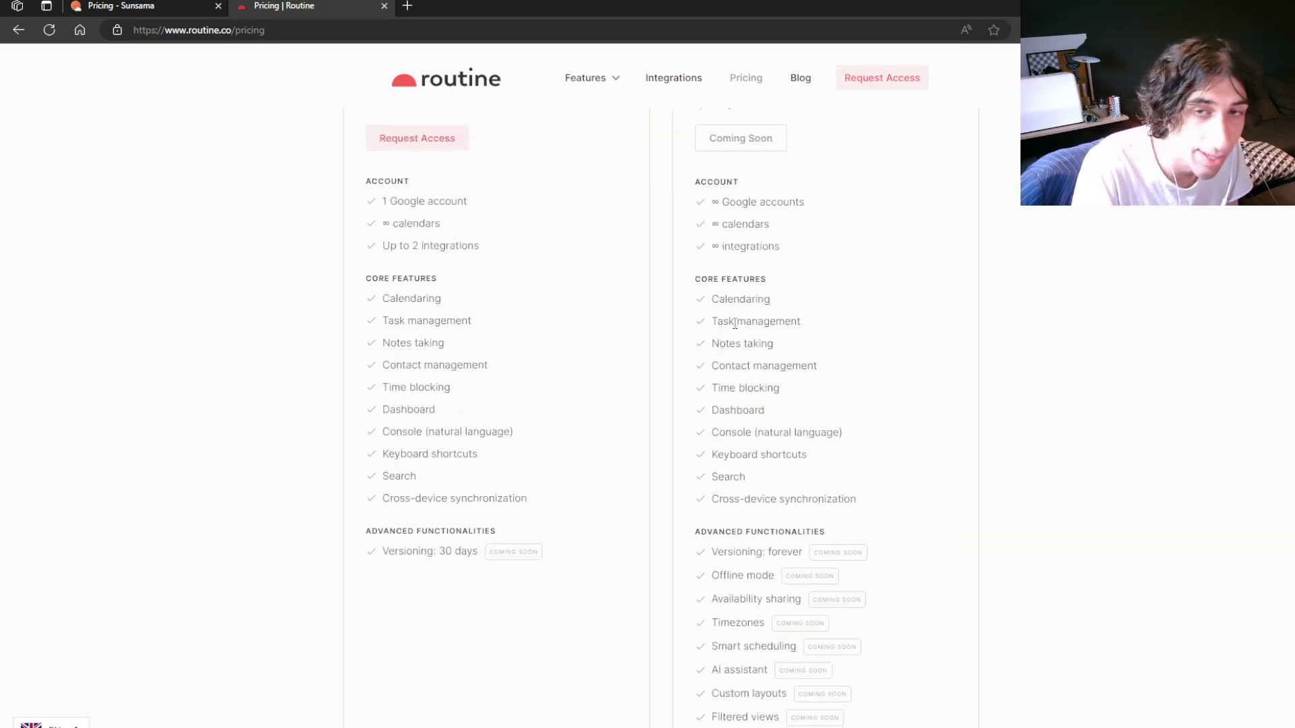
pyautogui.scroll(4, 682, 300)
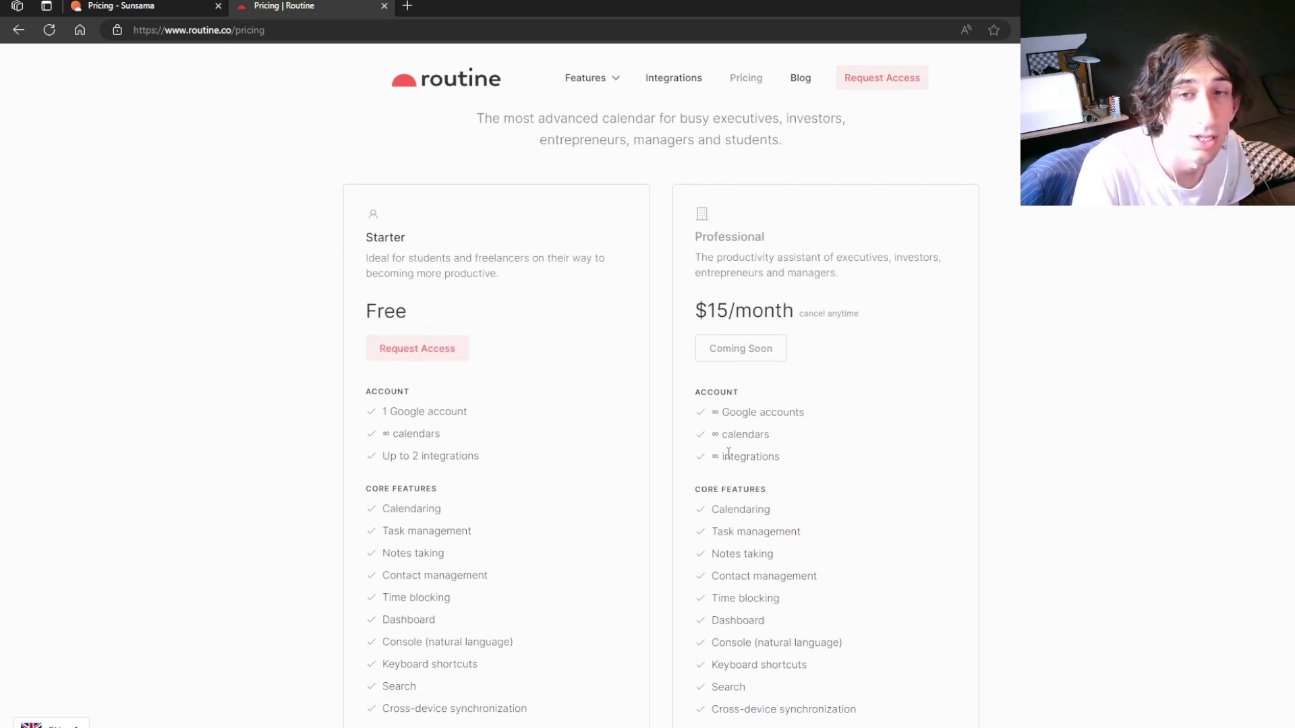
pyautogui.scroll(-2, 732, 452)
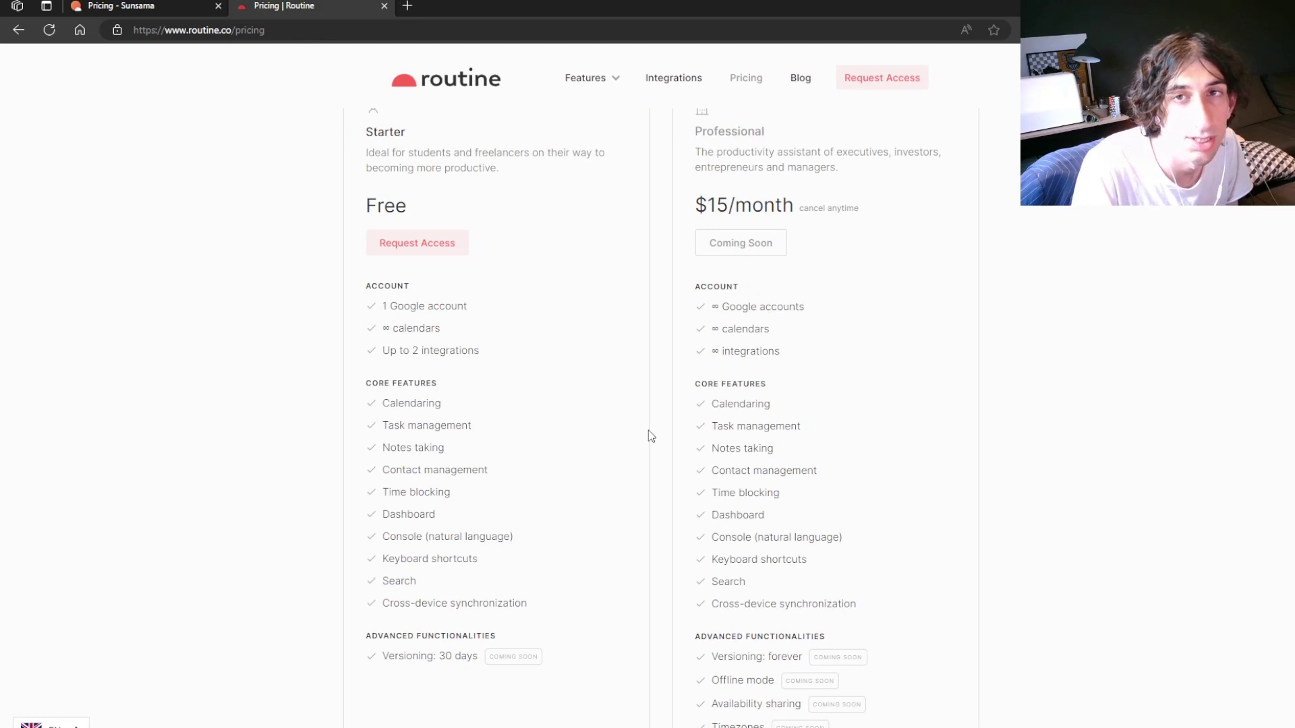
pyautogui.scroll(-2, 644, 434)
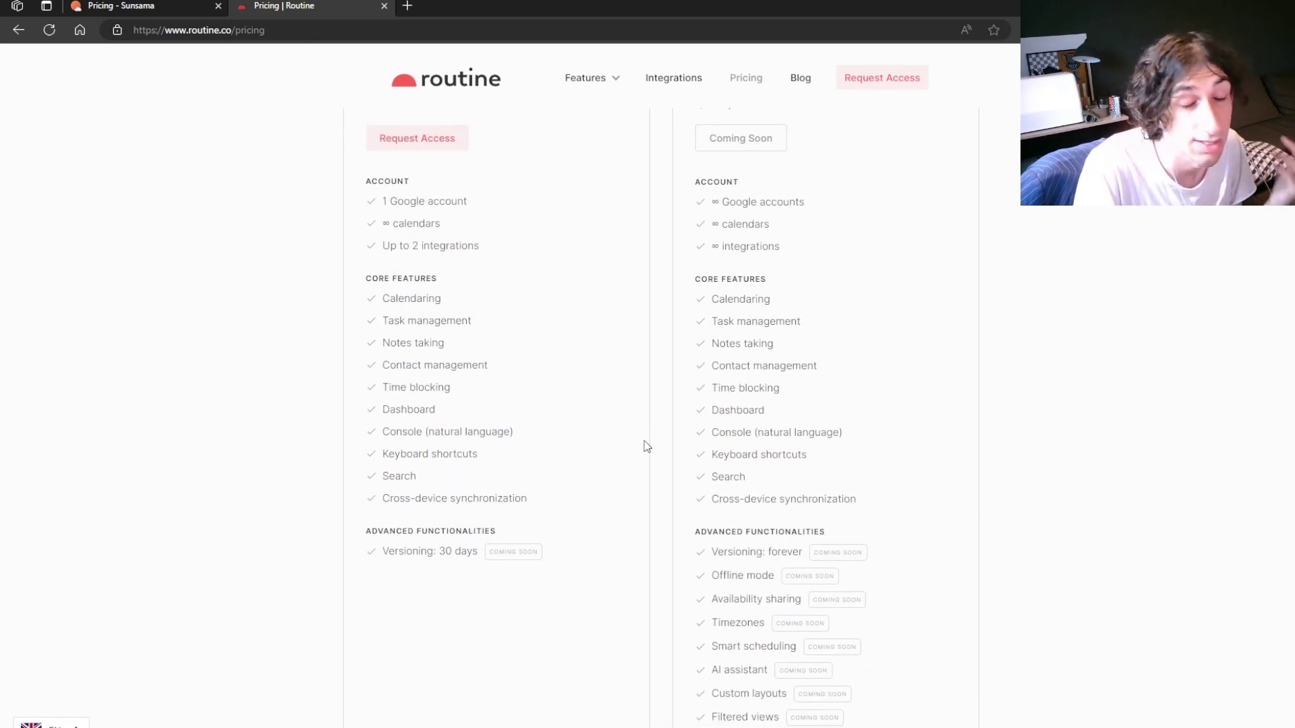
pyautogui.scroll(-2, 707, 470)
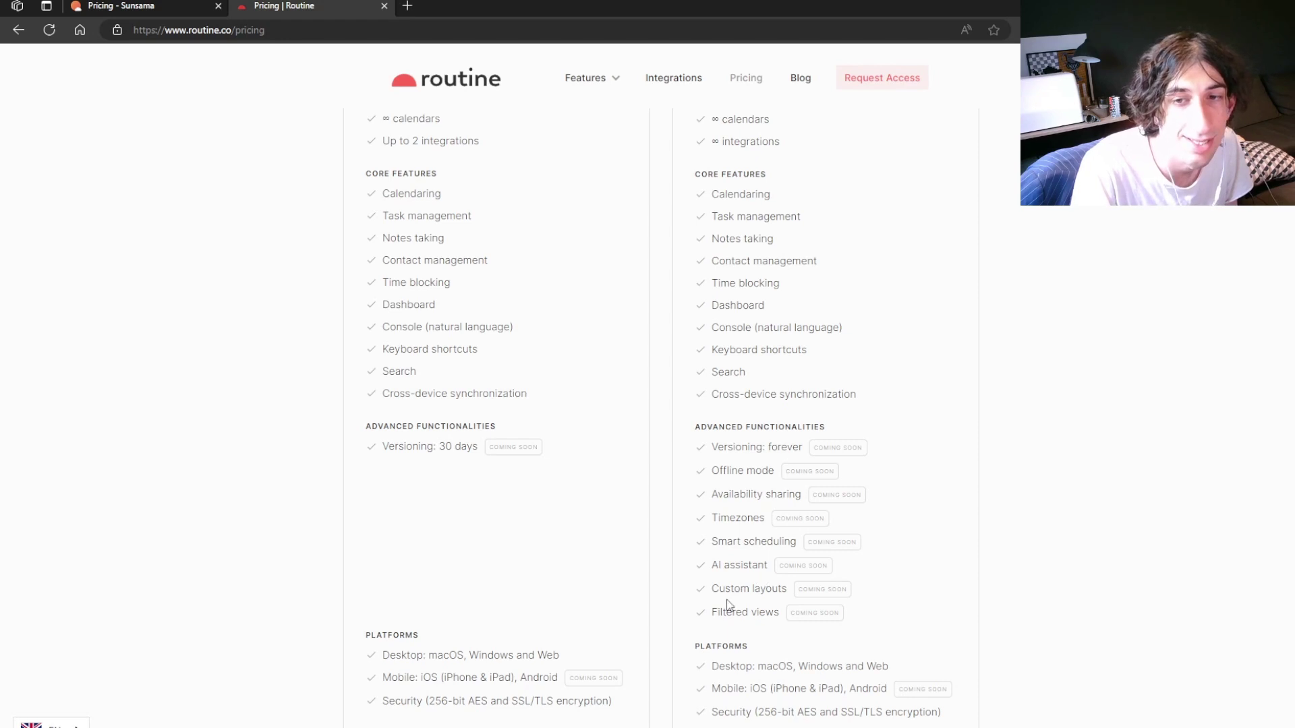
pyautogui.scroll(-2, 731, 610)
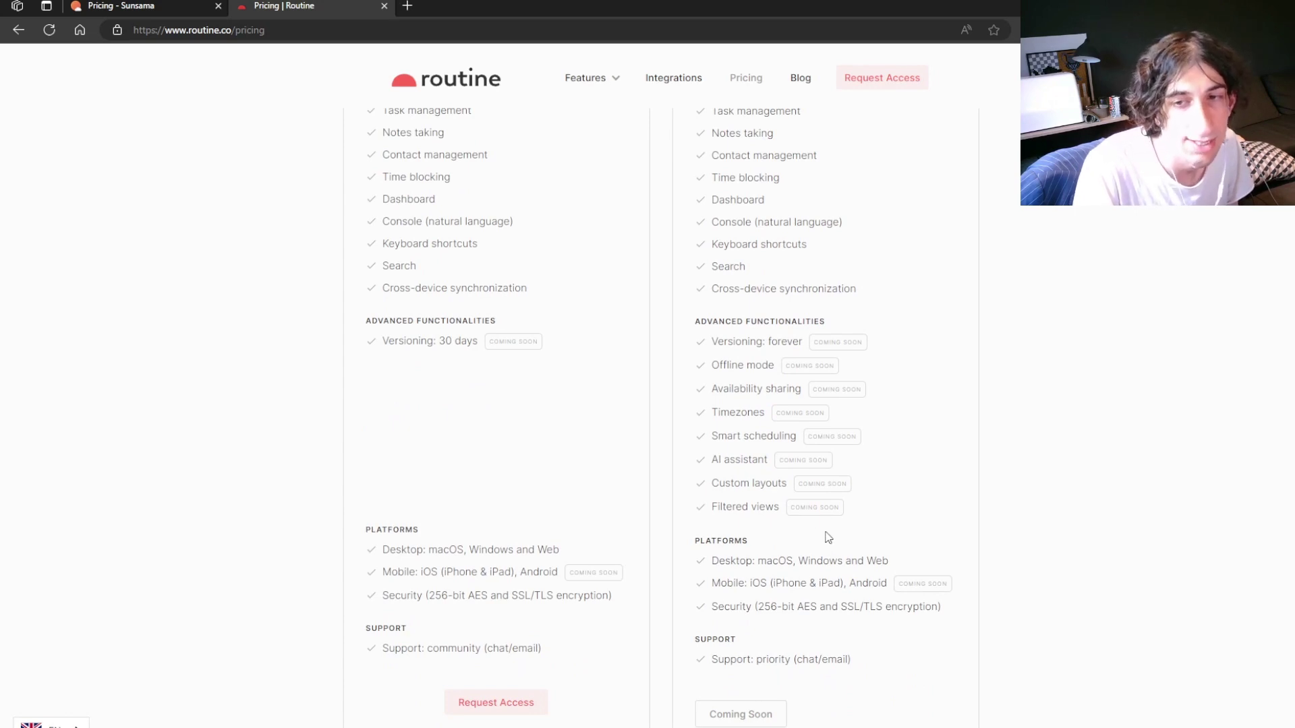
pyautogui.scroll(12, 846, 536)
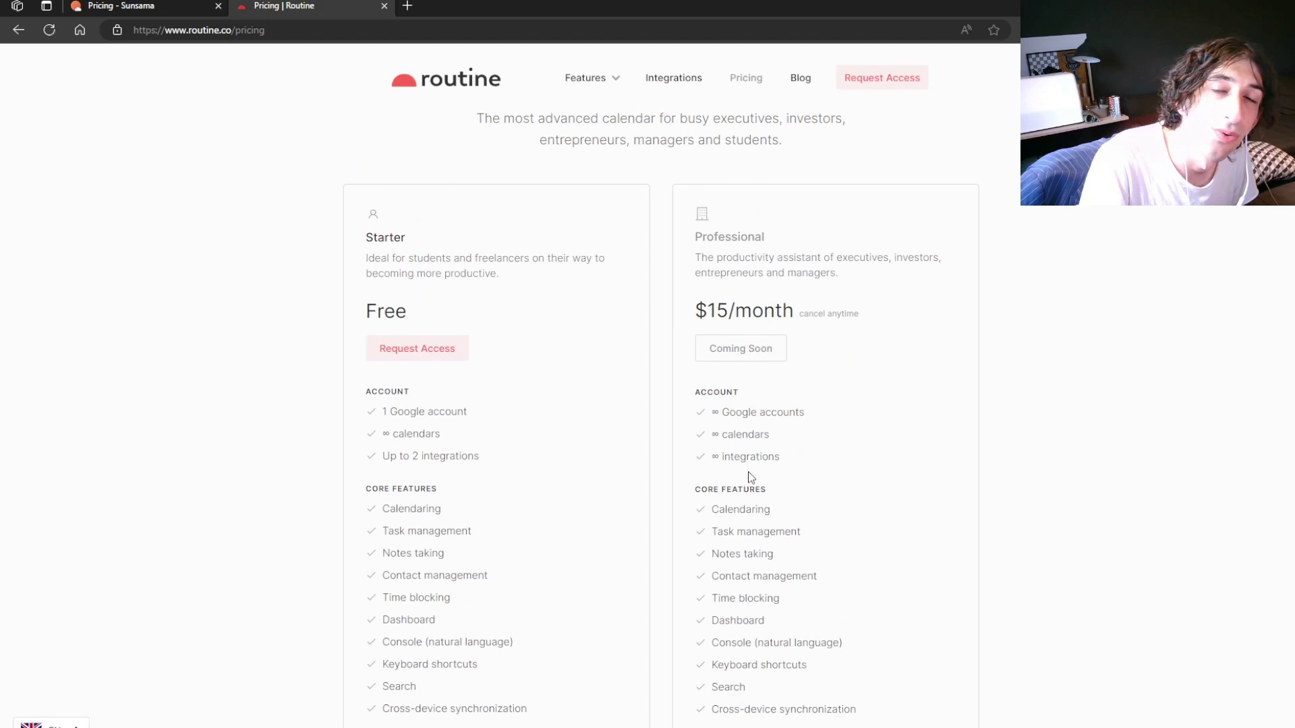
# Step: Visit the Integrations page, then return to Pricing to see Professional's advanced features like AI assistant
pyautogui.click(678, 84)
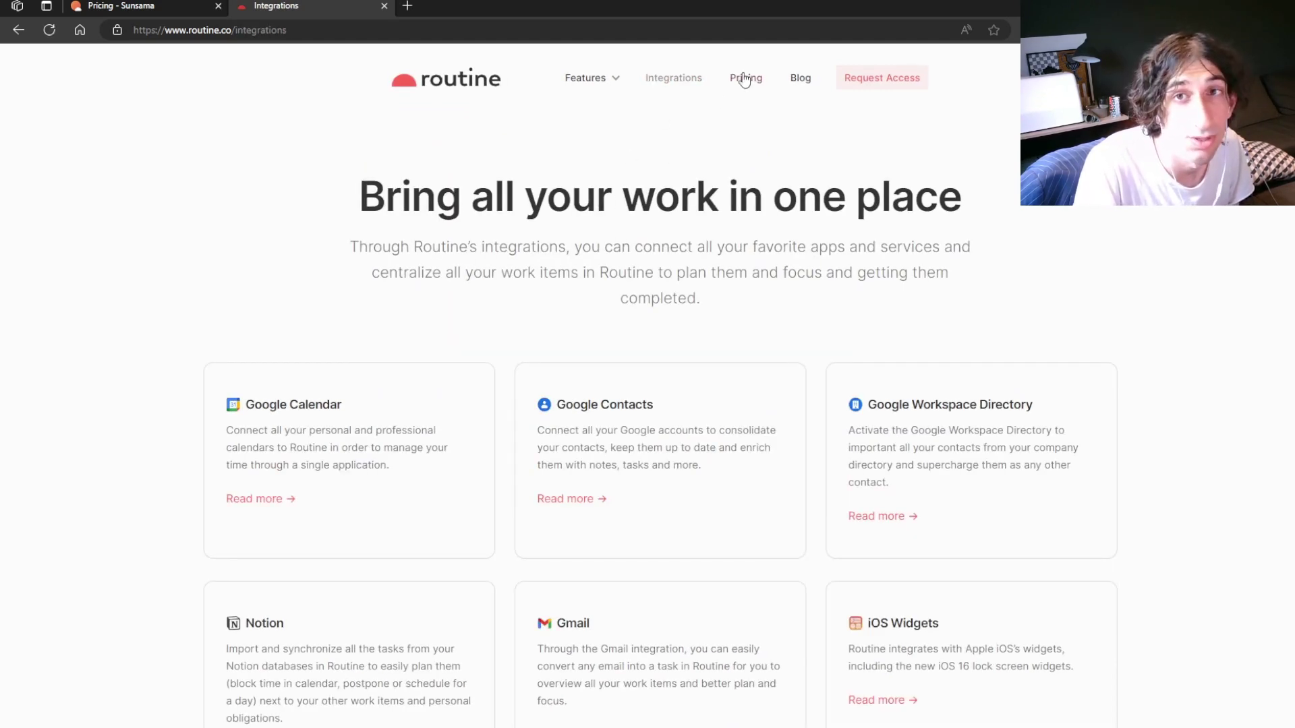
pyautogui.click(744, 80)
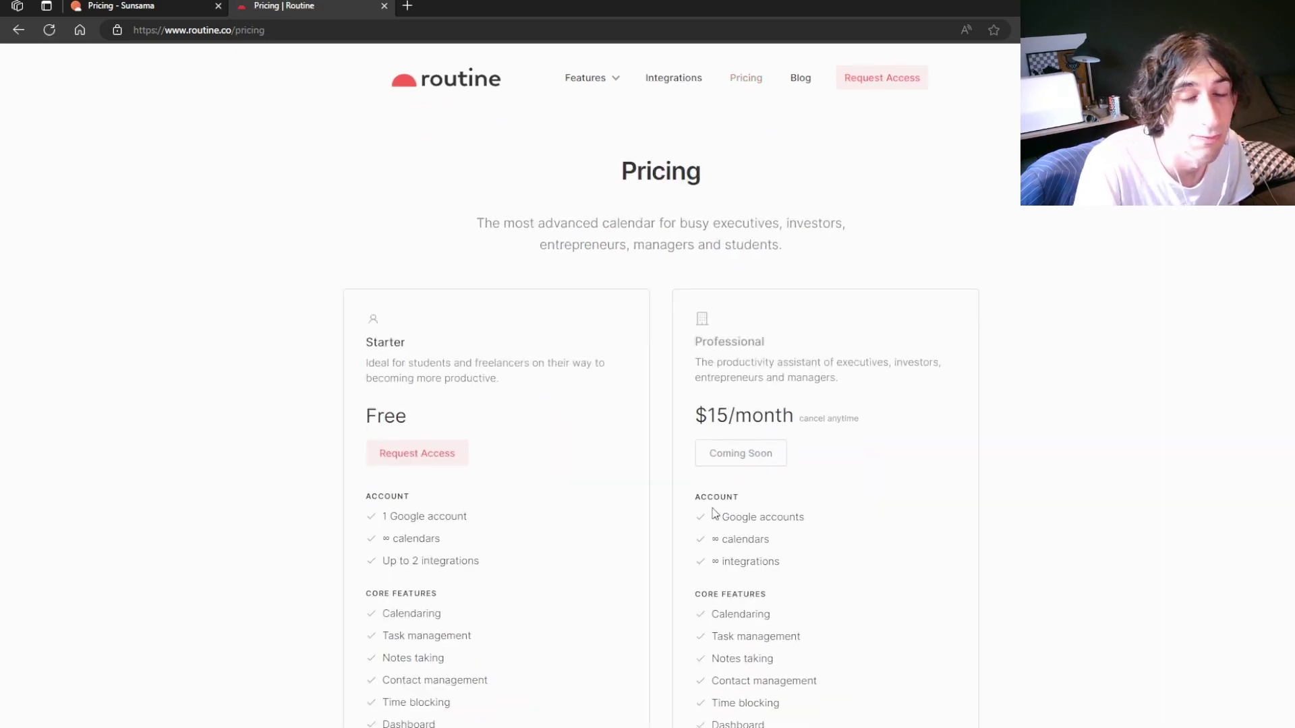
pyautogui.scroll(-6, 714, 514)
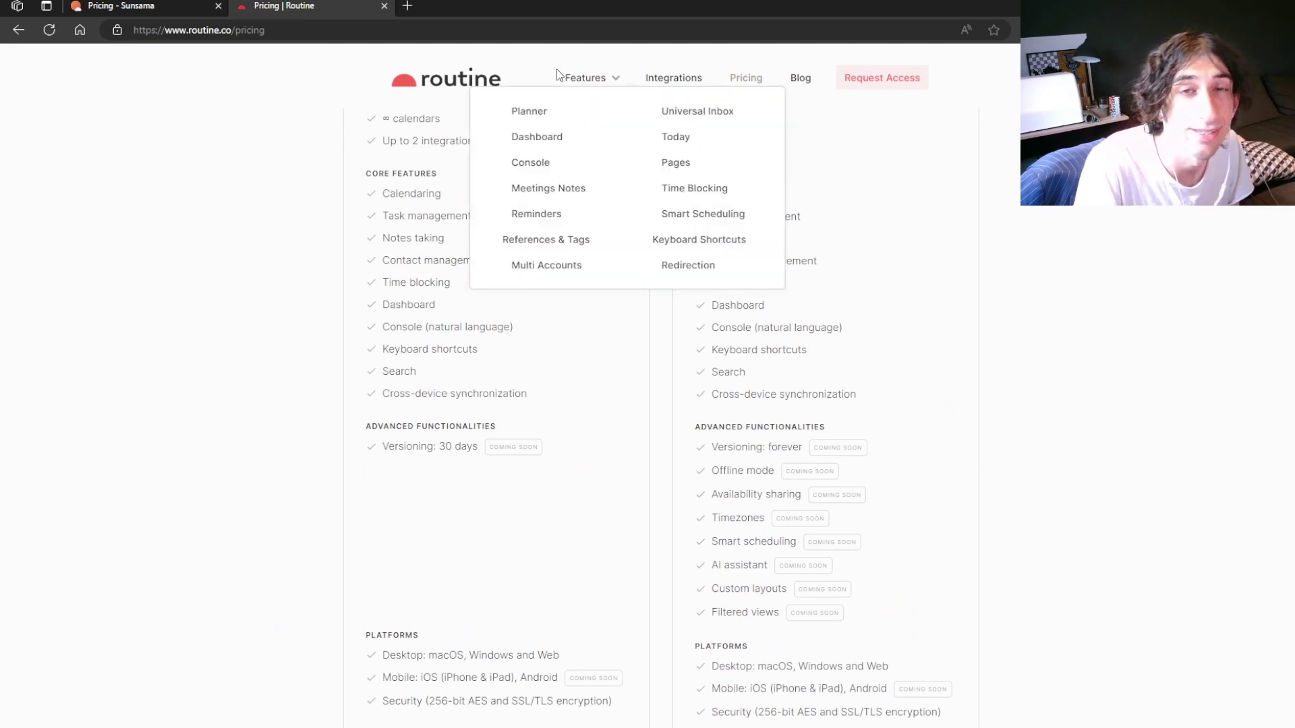
# Step: Browse Routine's integration cards: Google Calendar, Notion, Gmail, and coming-soon Slack, Trello, ClickUp, Asana
pyautogui.click(676, 76)
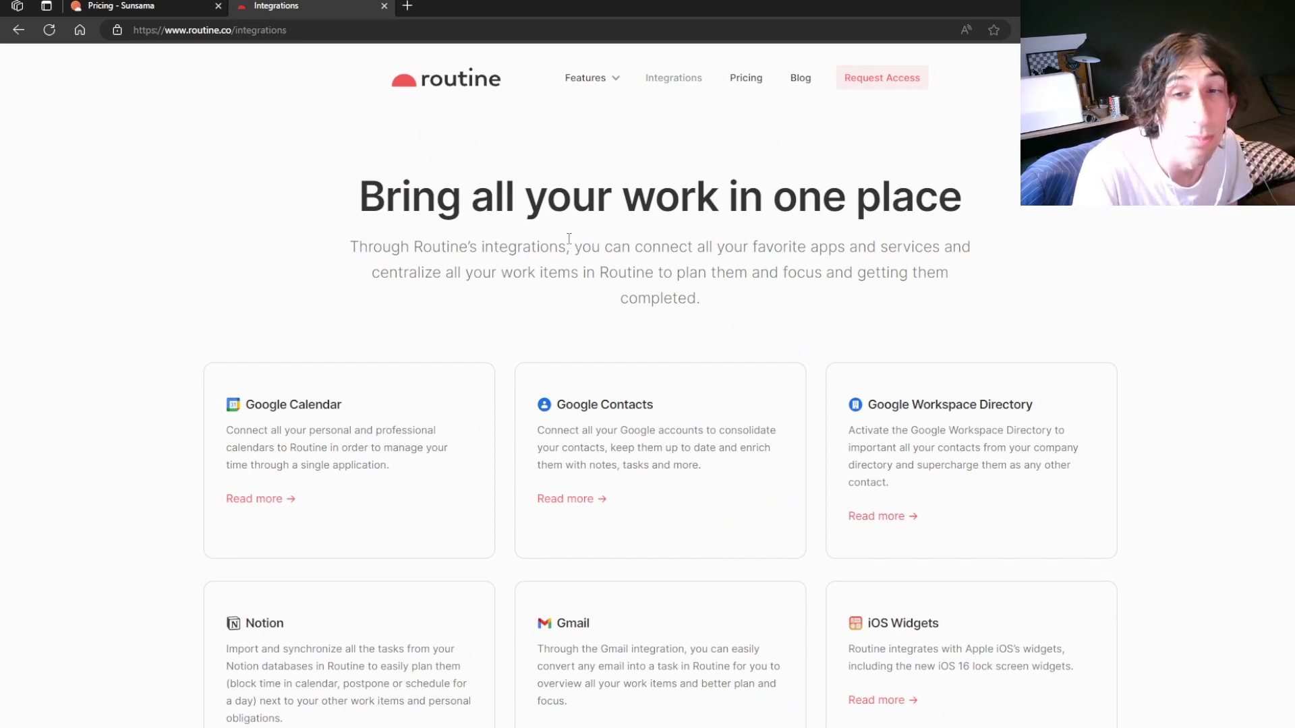
pyautogui.scroll(-3, 565, 243)
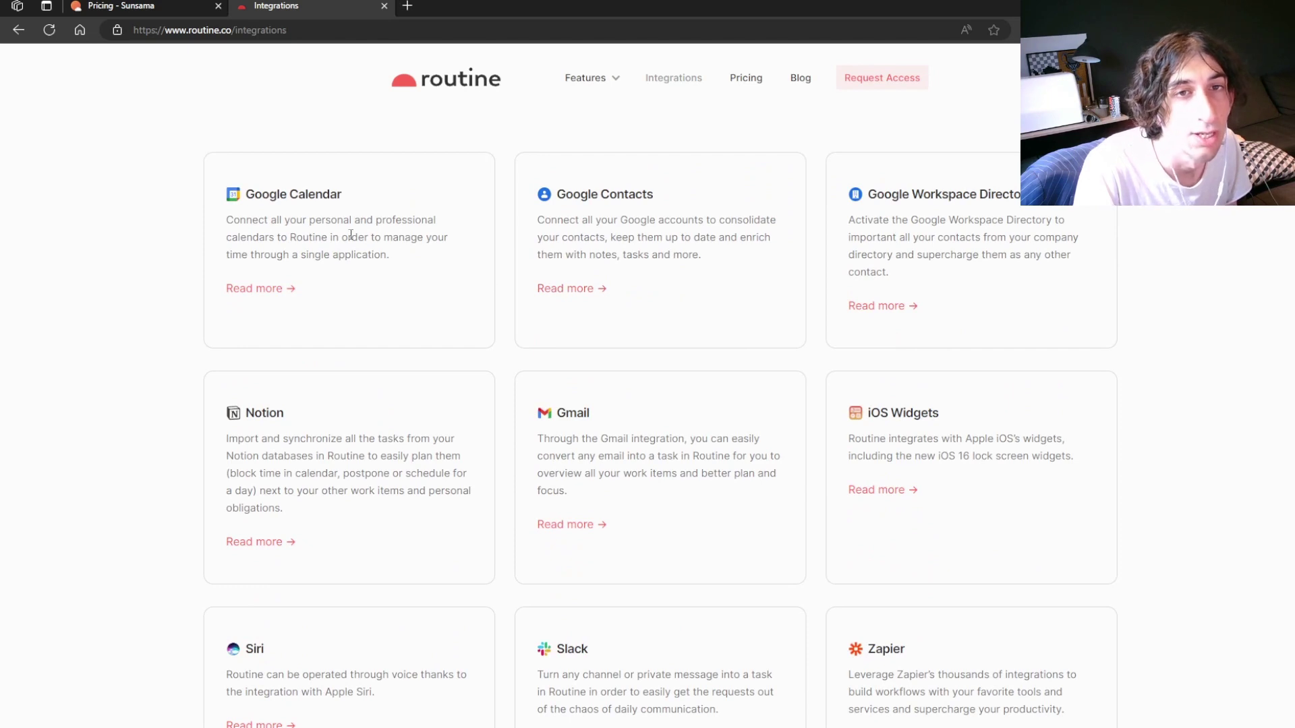
pyautogui.scroll(-1, 337, 223)
pyautogui.scroll(1, 366, 222)
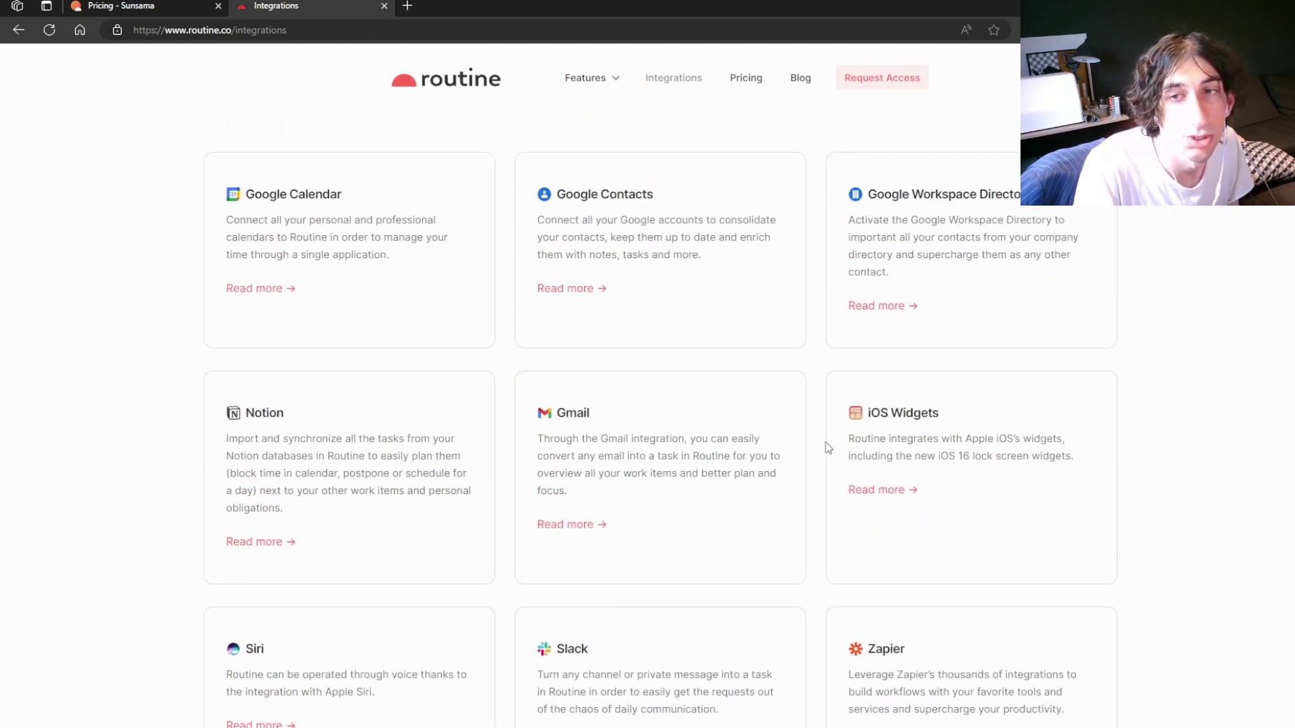
pyautogui.scroll(-2, 639, 404)
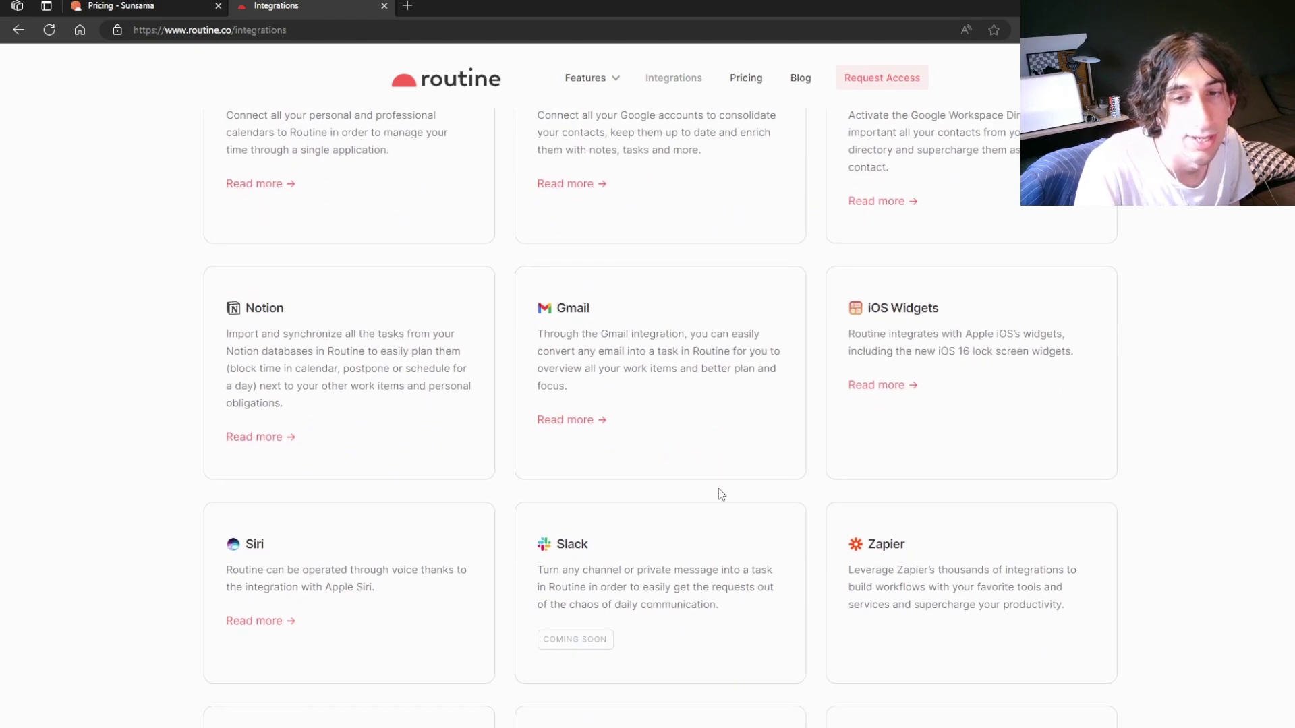
pyautogui.scroll(-3, 719, 492)
pyautogui.scroll(-3, 492, 409)
pyautogui.scroll(7, 514, 341)
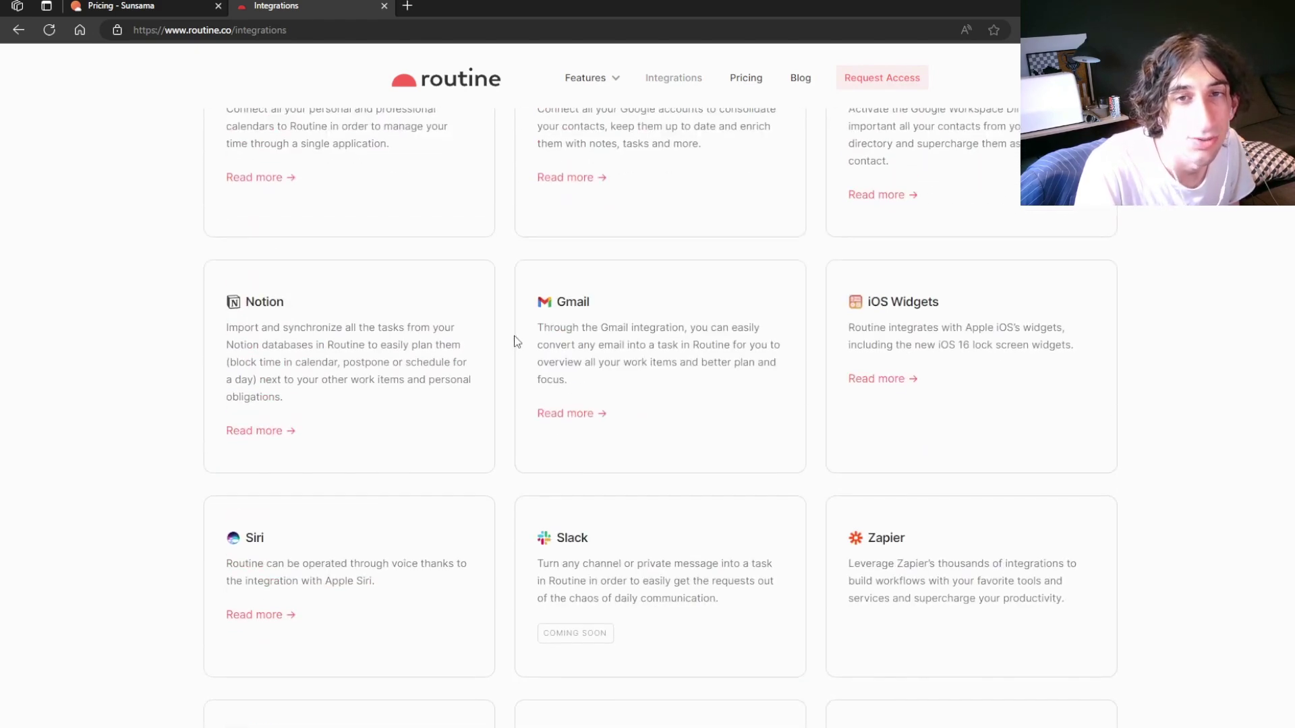
pyautogui.scroll(-3, 588, 272)
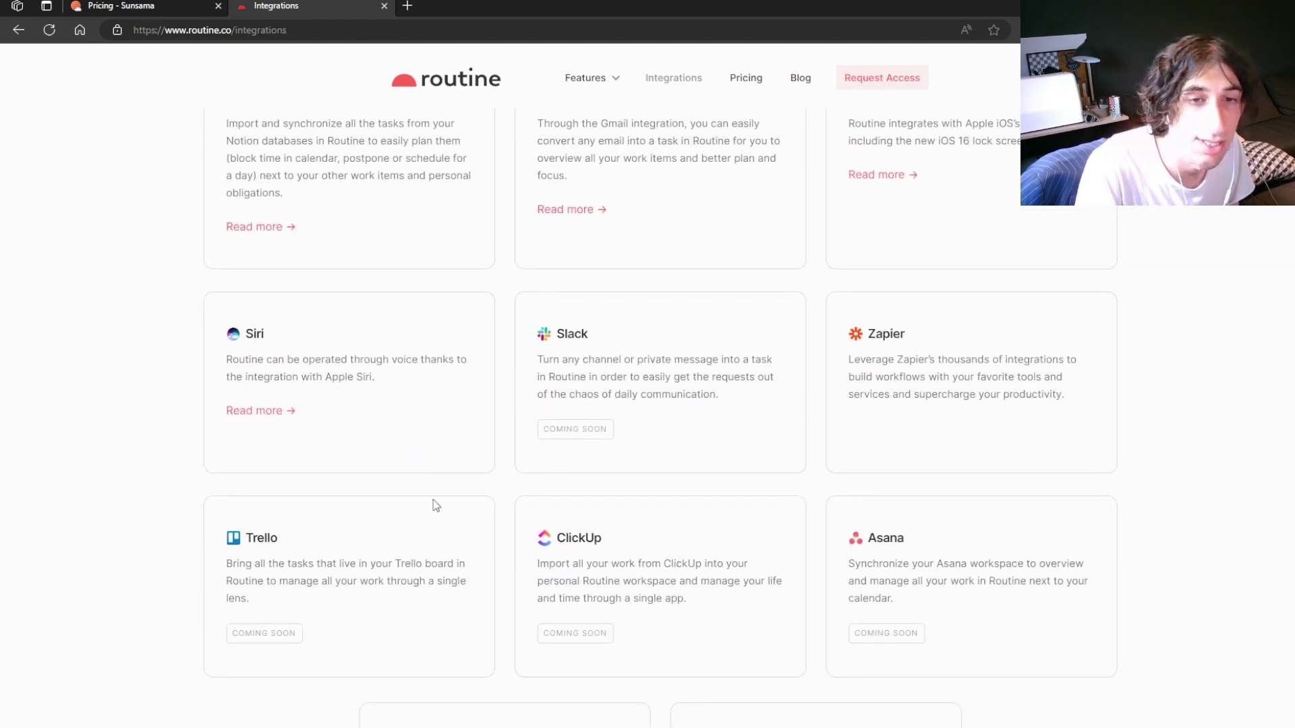
pyautogui.scroll(-2, 926, 458)
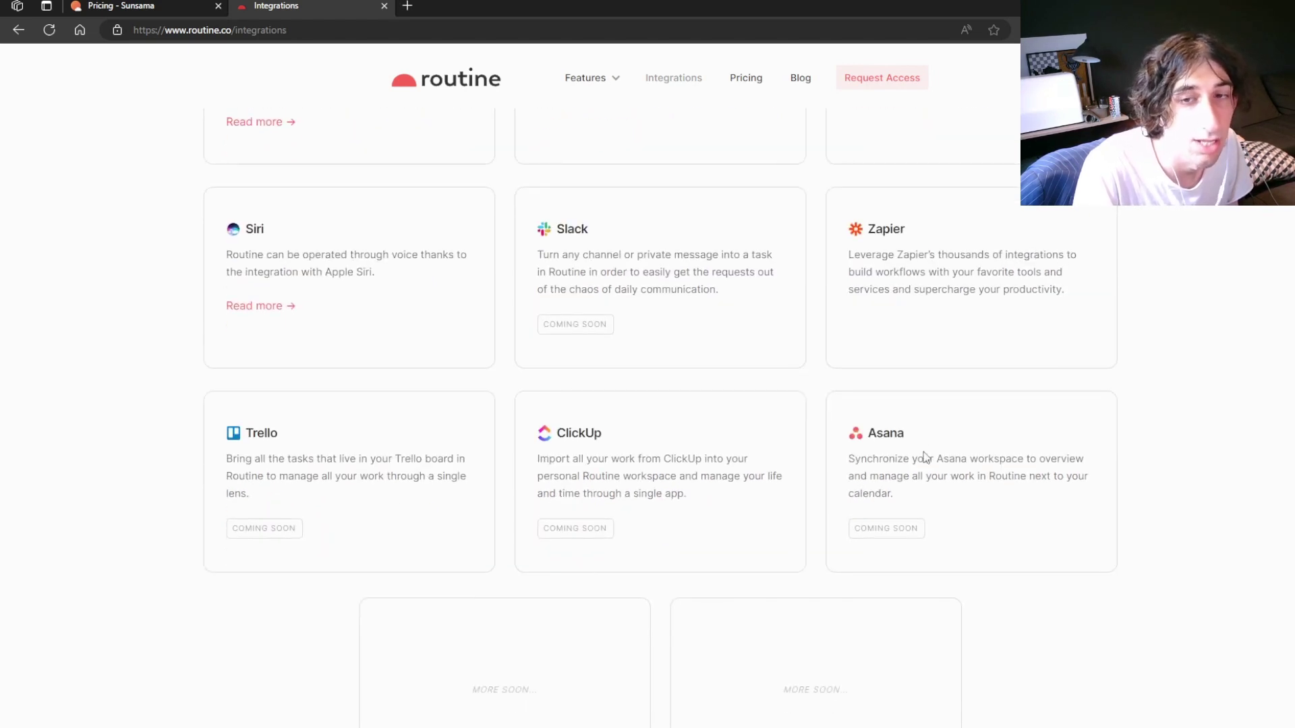
pyautogui.scroll(7, 823, 396)
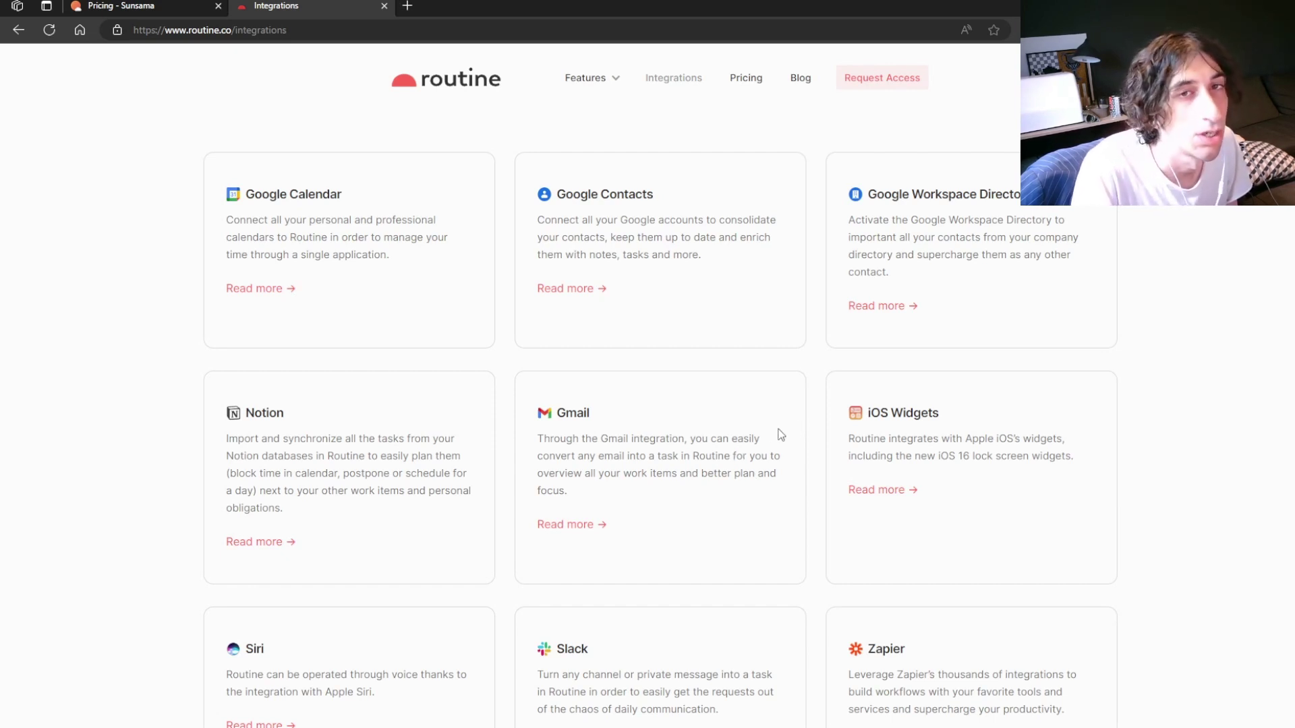
# Step: Compare Sunsama's $16 yearly and $20 monthly plans and Todoist integration, then return to Routine
pyautogui.click(147, 6)
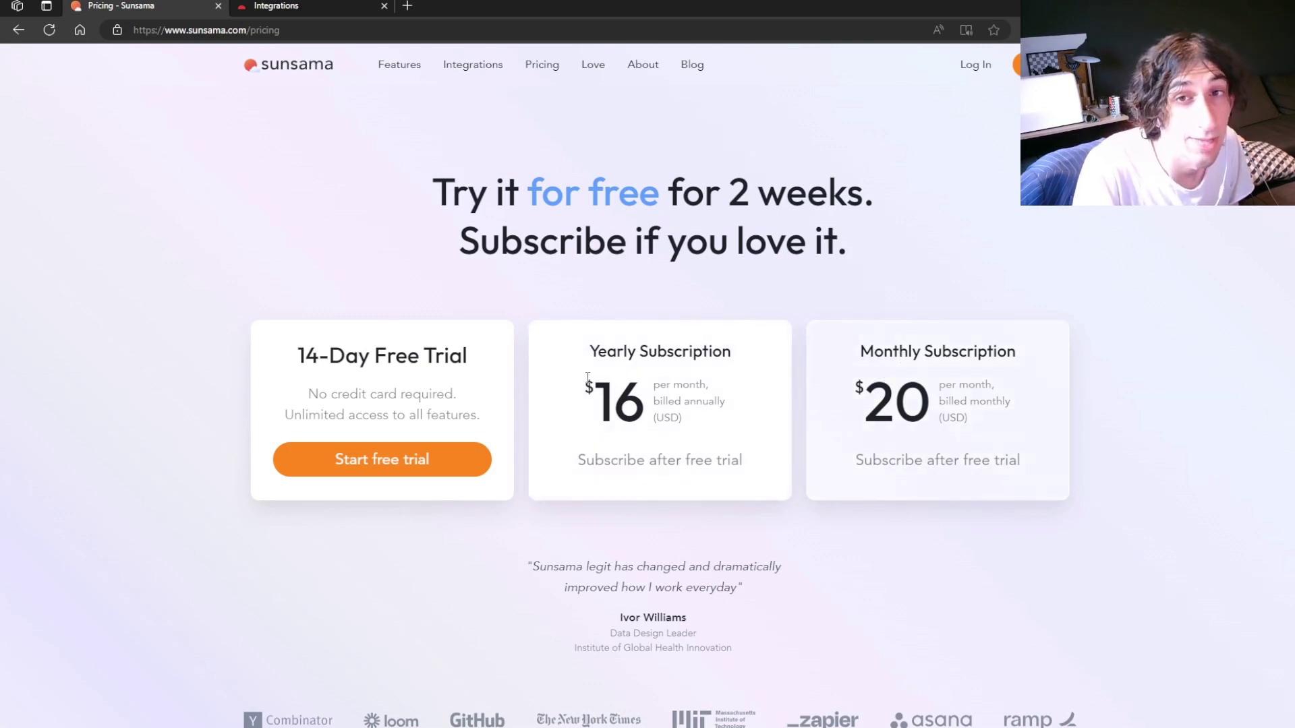
pyautogui.click(474, 67)
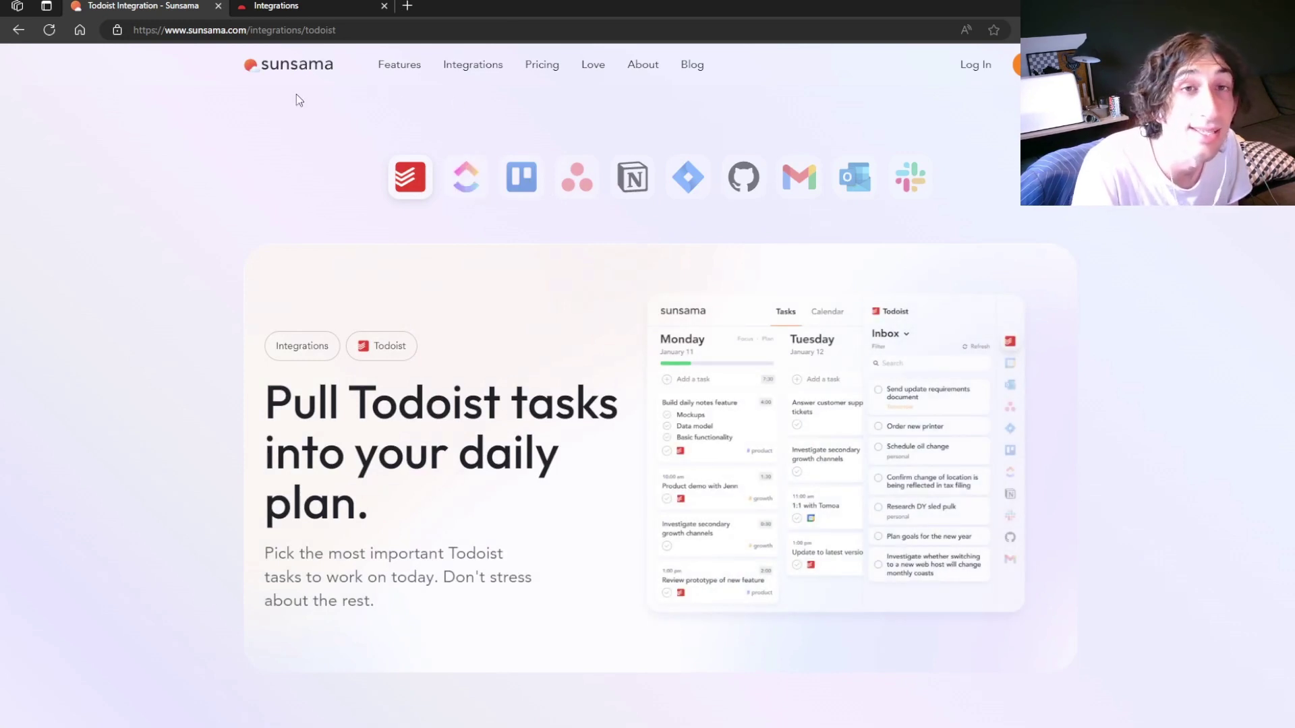
pyautogui.click(276, 4)
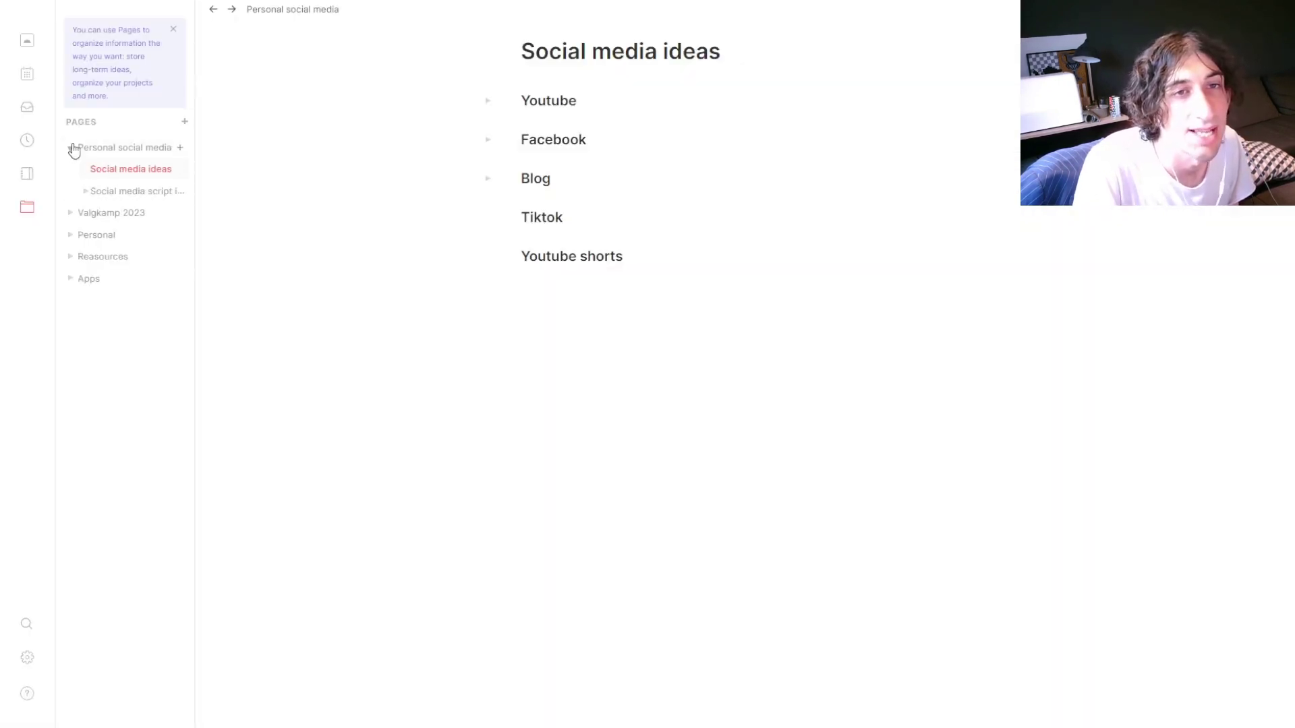
# Step: Expand and collapse the sub-pages under the Personal social media and Personal page groups
pyautogui.click(85, 192)
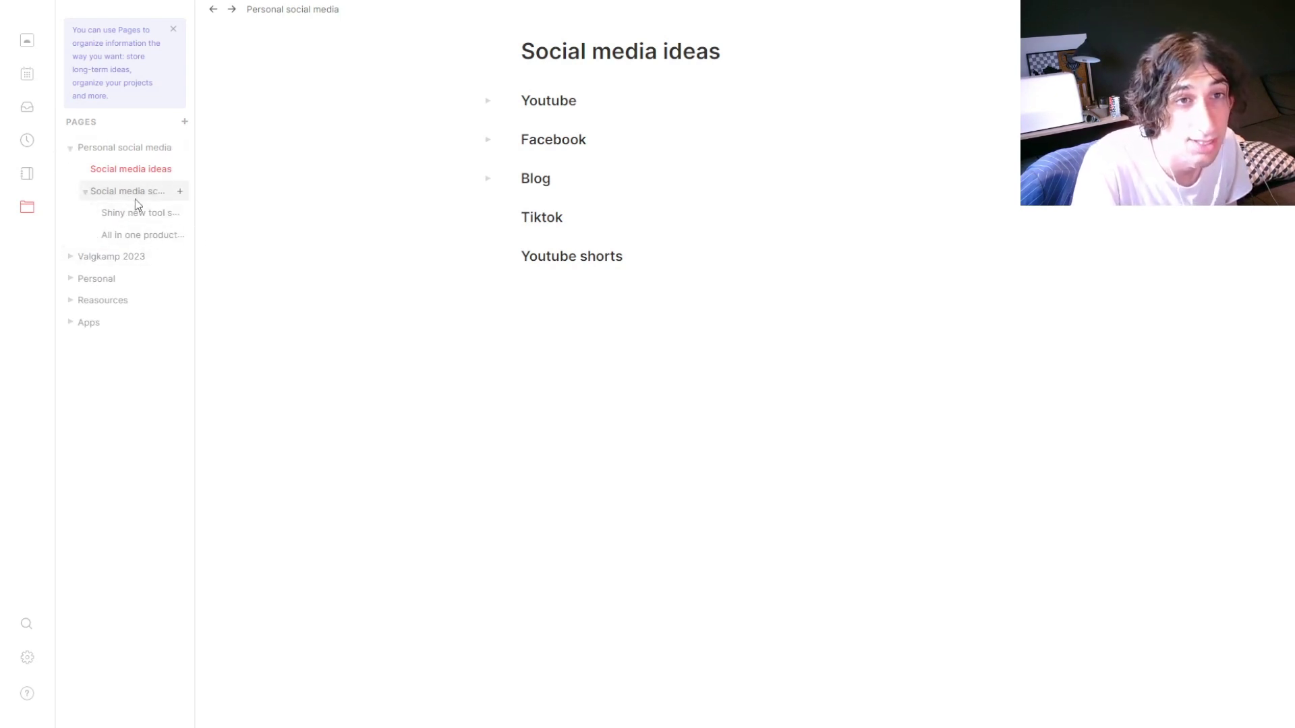
pyautogui.click(87, 193)
pyautogui.click(70, 148)
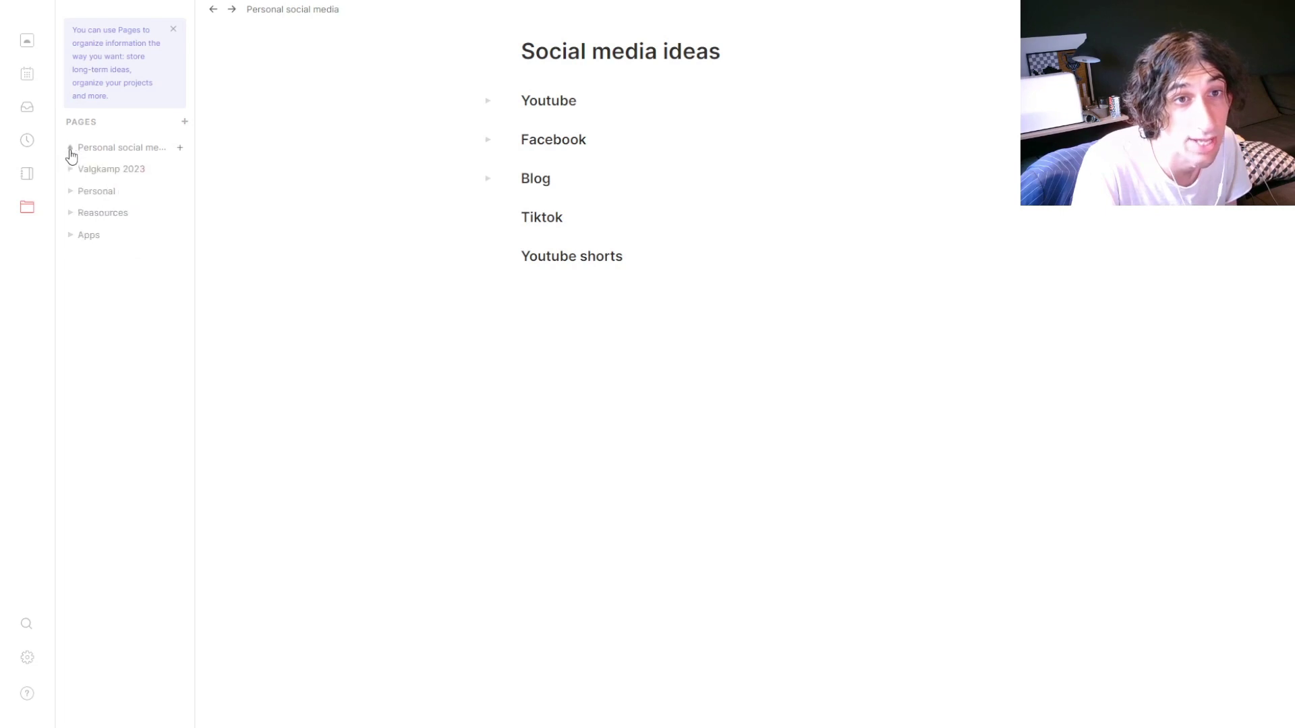
pyautogui.click(70, 193)
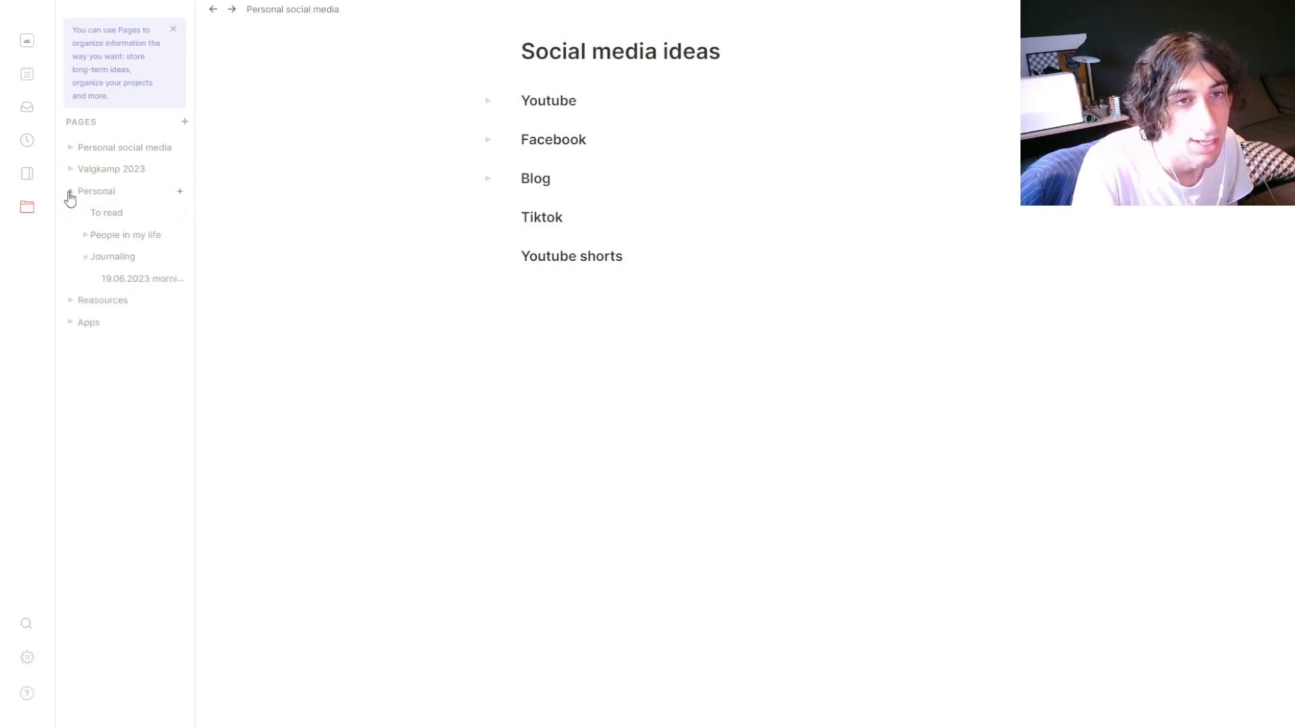
pyautogui.click(86, 235)
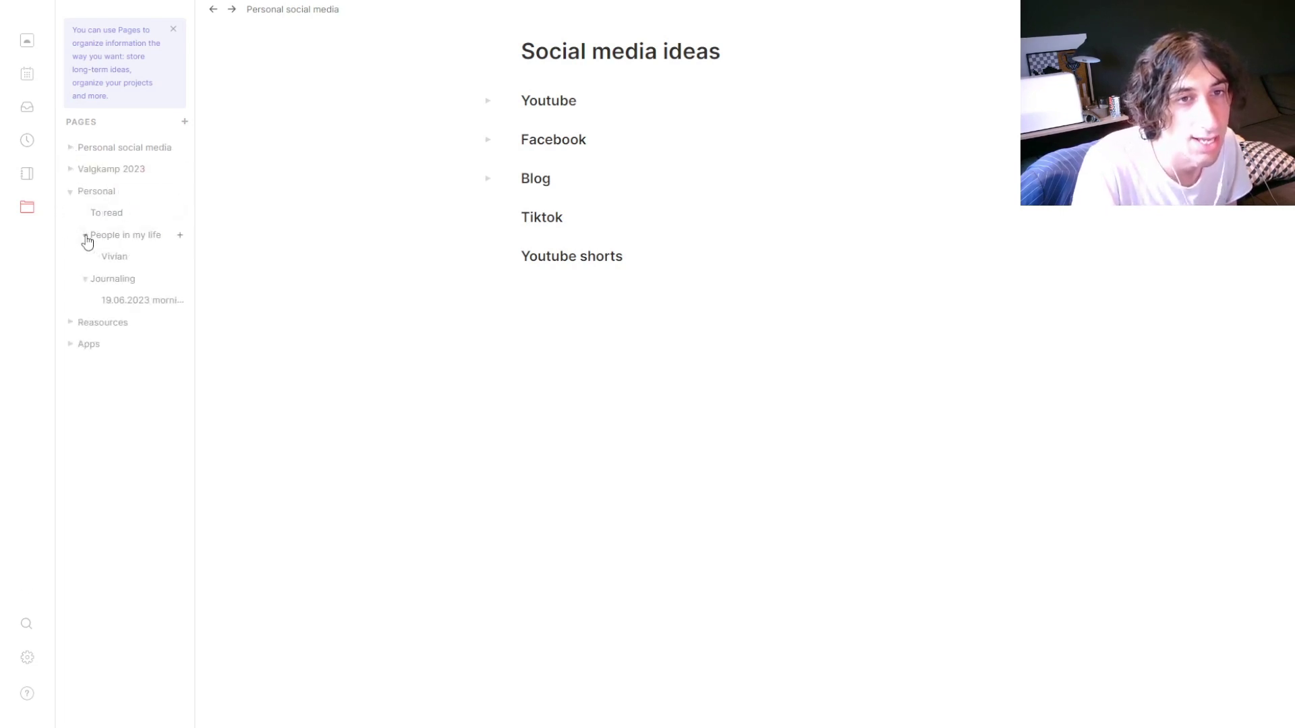
pyautogui.click(86, 235)
pyautogui.click(85, 257)
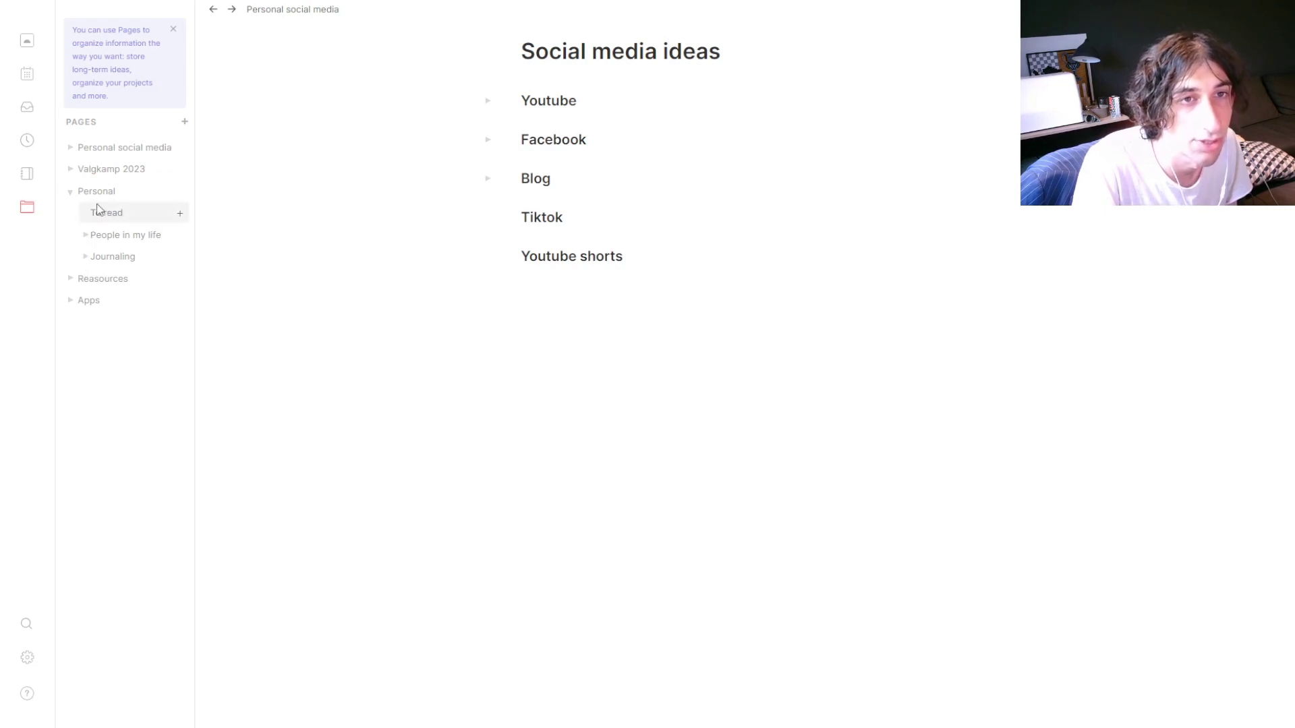
pyautogui.click(69, 199)
# Step: Expand and collapse the Reasources and Apps page groups, leaving five top-level pages
pyautogui.click(70, 213)
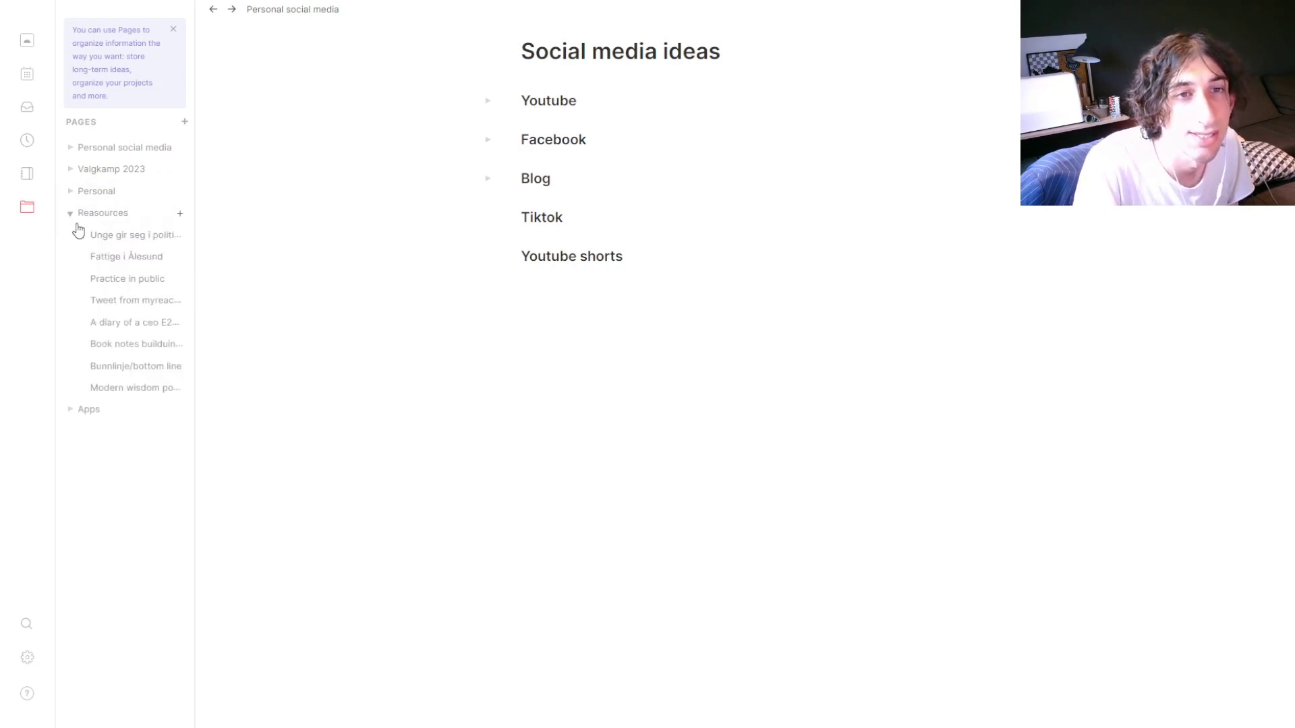
pyautogui.click(70, 213)
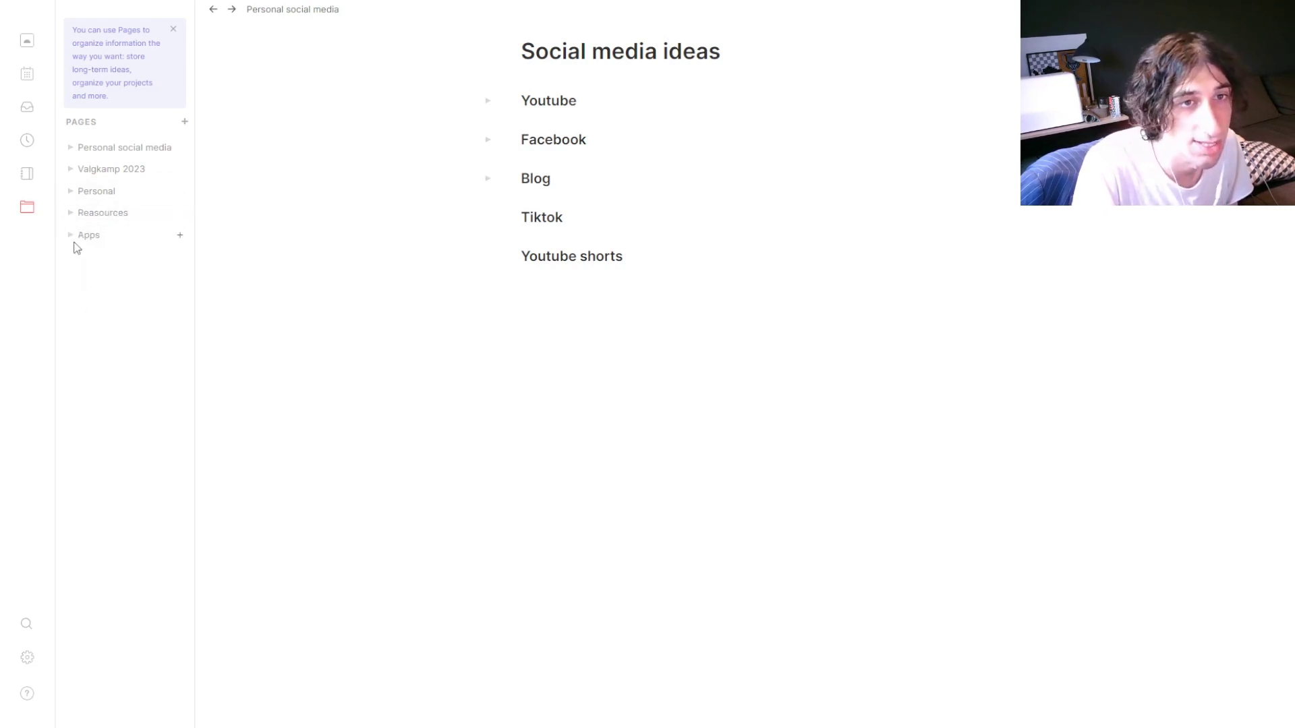
pyautogui.click(69, 235)
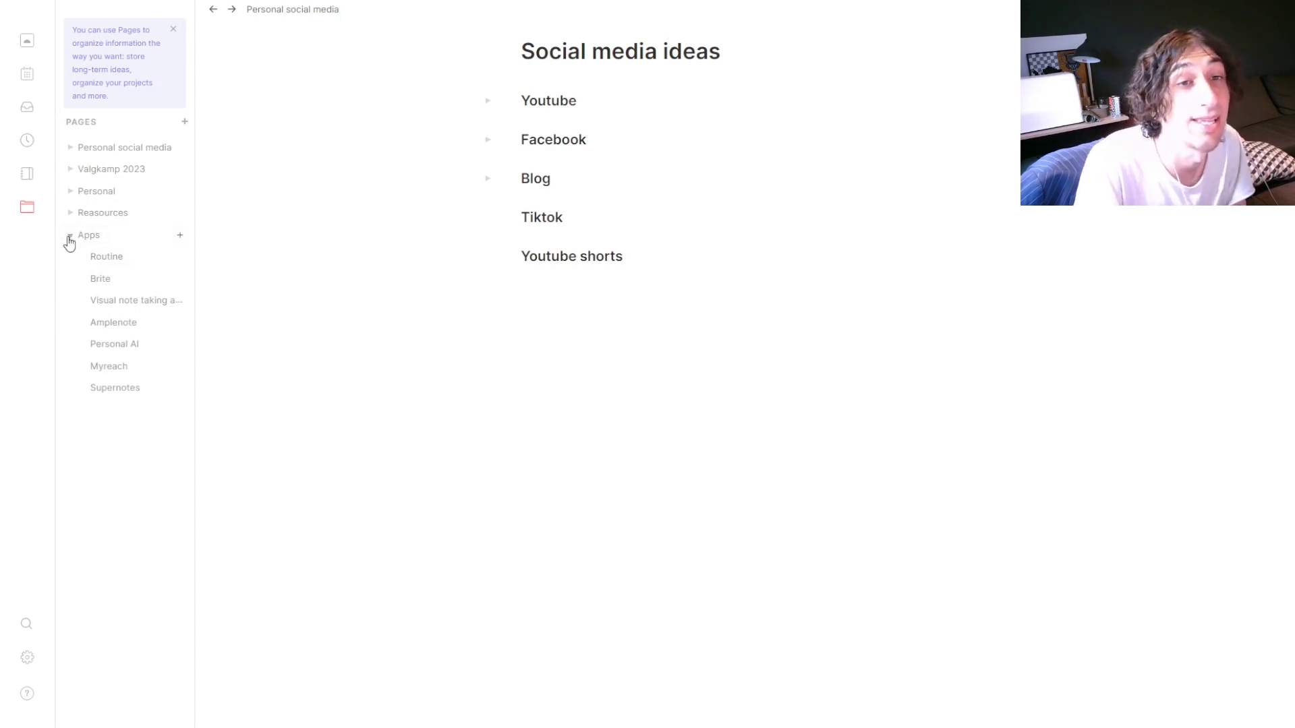
pyautogui.click(69, 239)
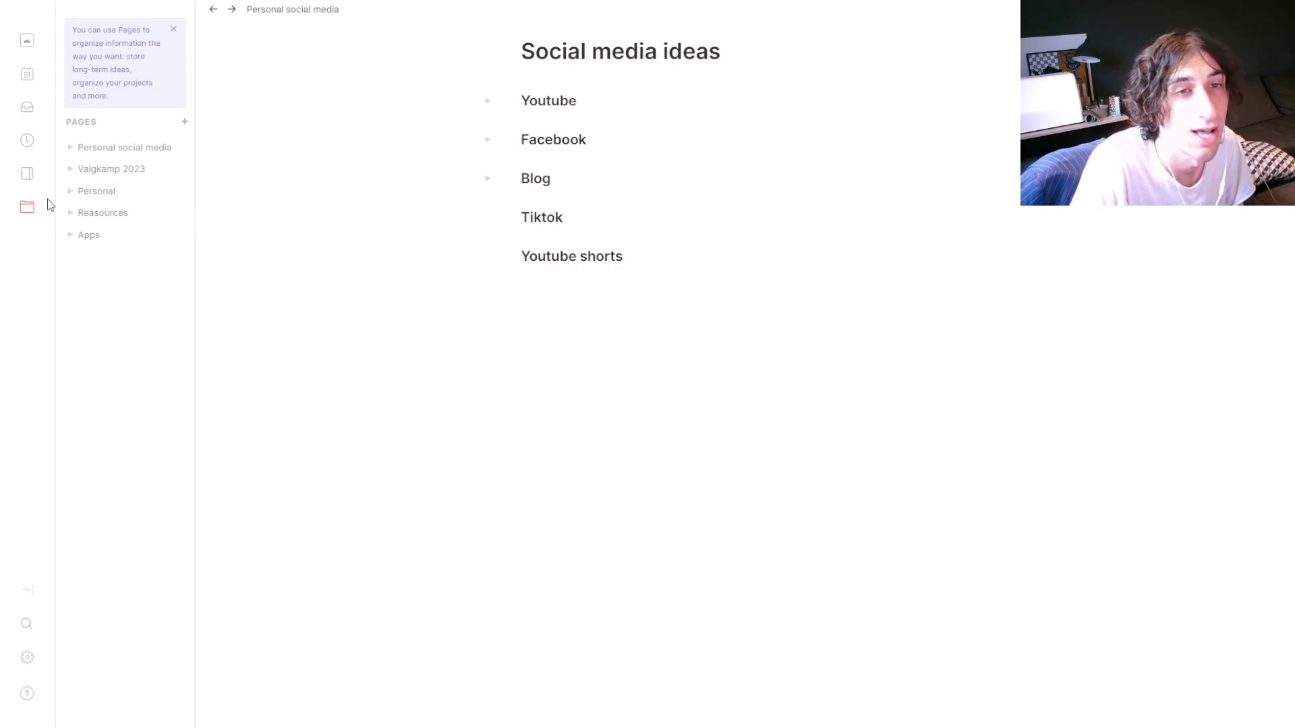
# Step: Check the upcoming tasks and June 19 Today views, ending on the June 18–24 weekly planner
pyautogui.click(27, 140)
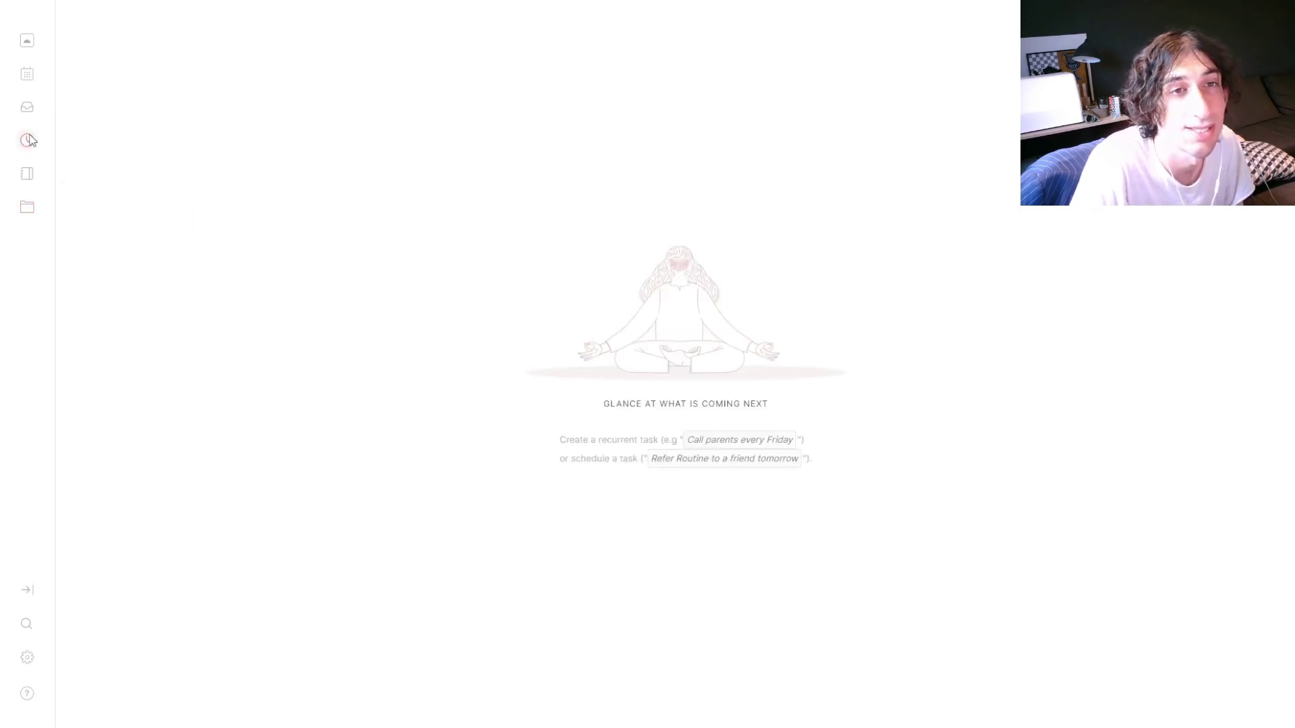
pyautogui.click(26, 75)
pyautogui.click(36, 39)
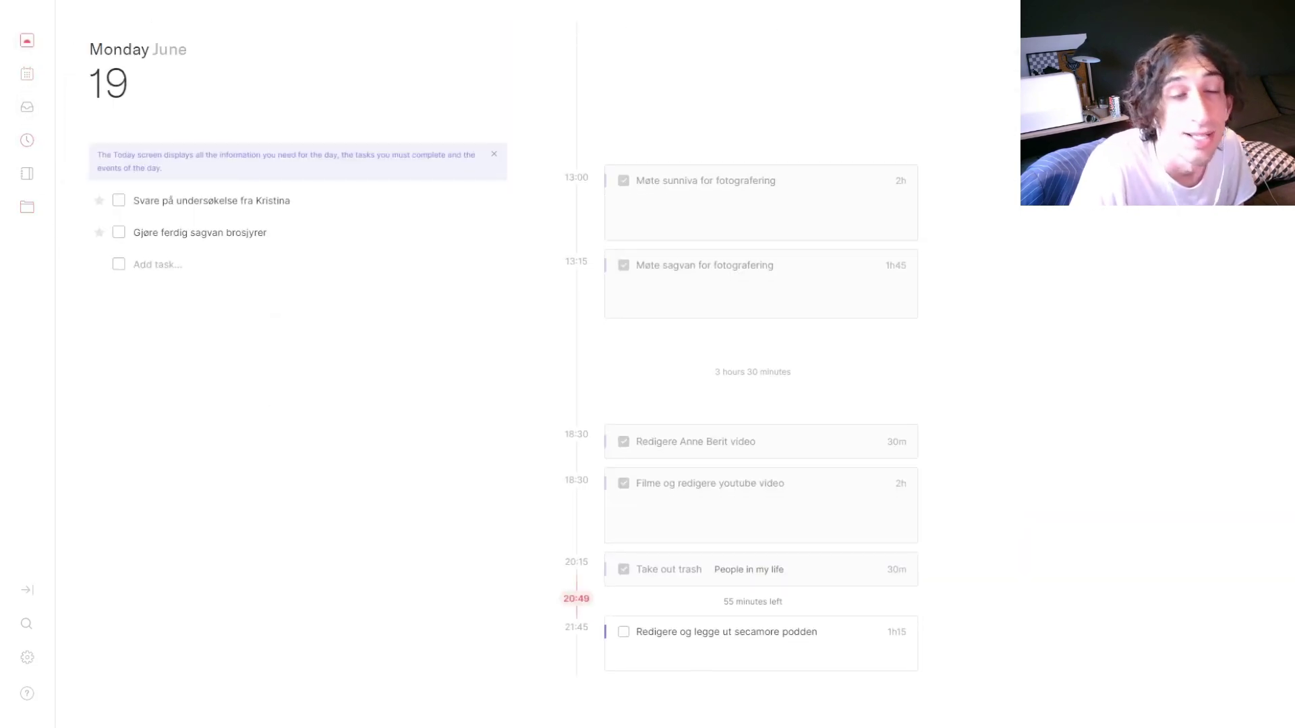
pyautogui.click(27, 76)
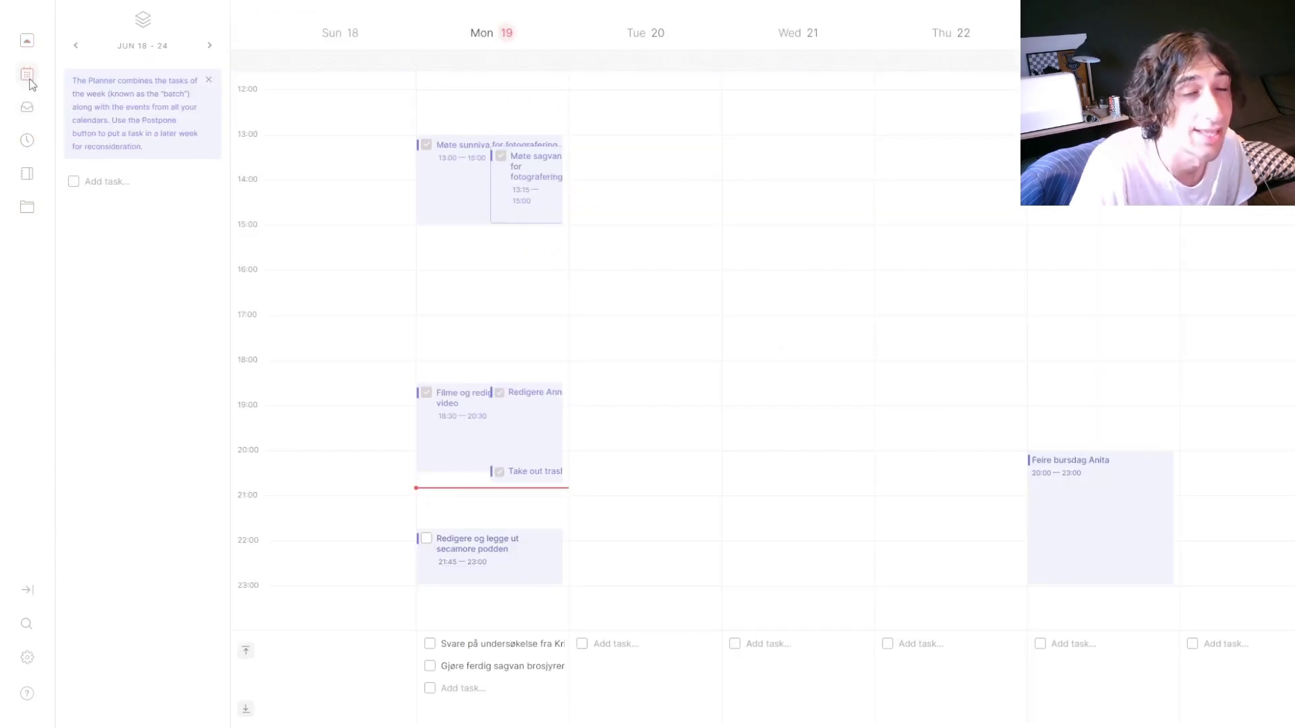